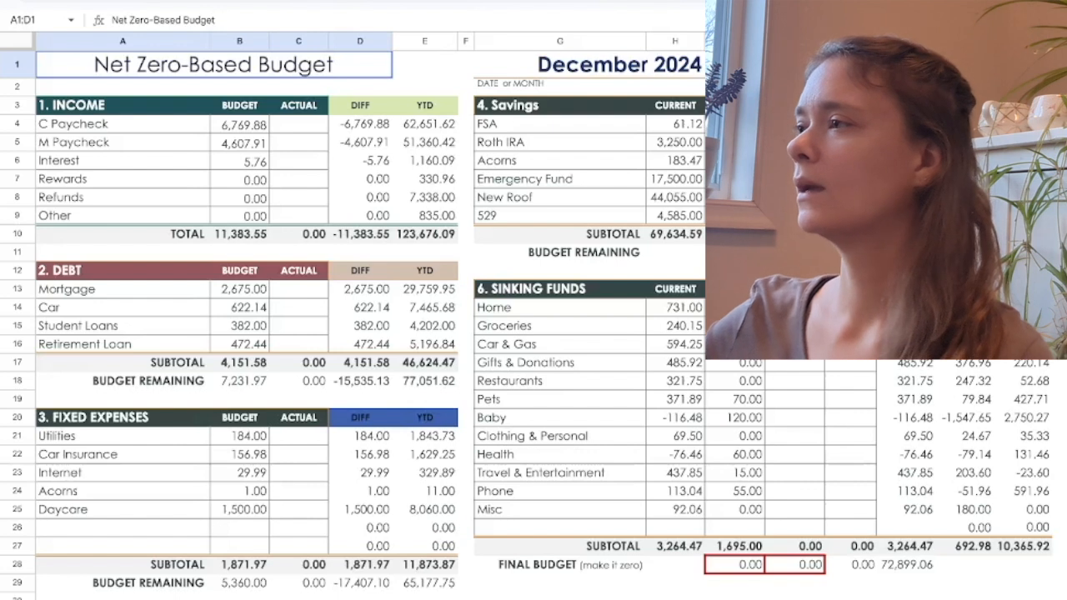
Enter the C Paycheck's actual income as the formula =3384.95.
click(299, 124)
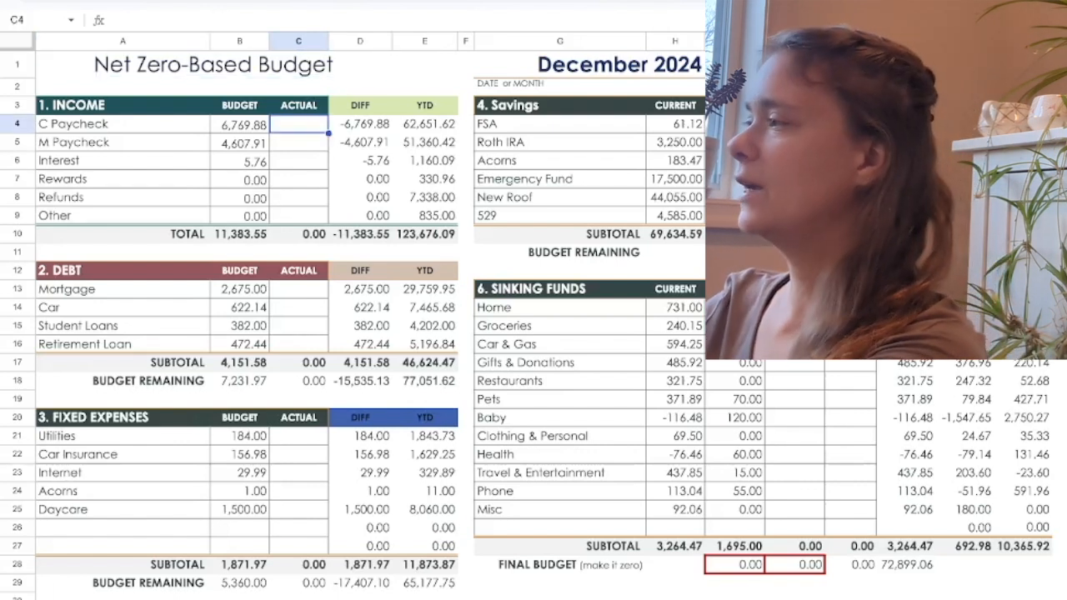
text(=3)
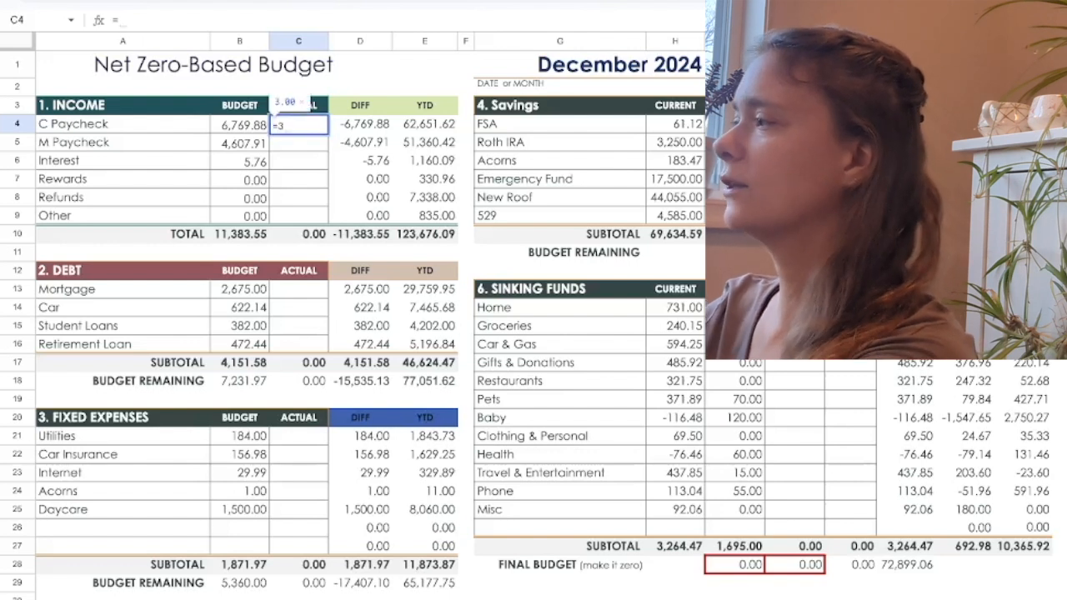
text(38)
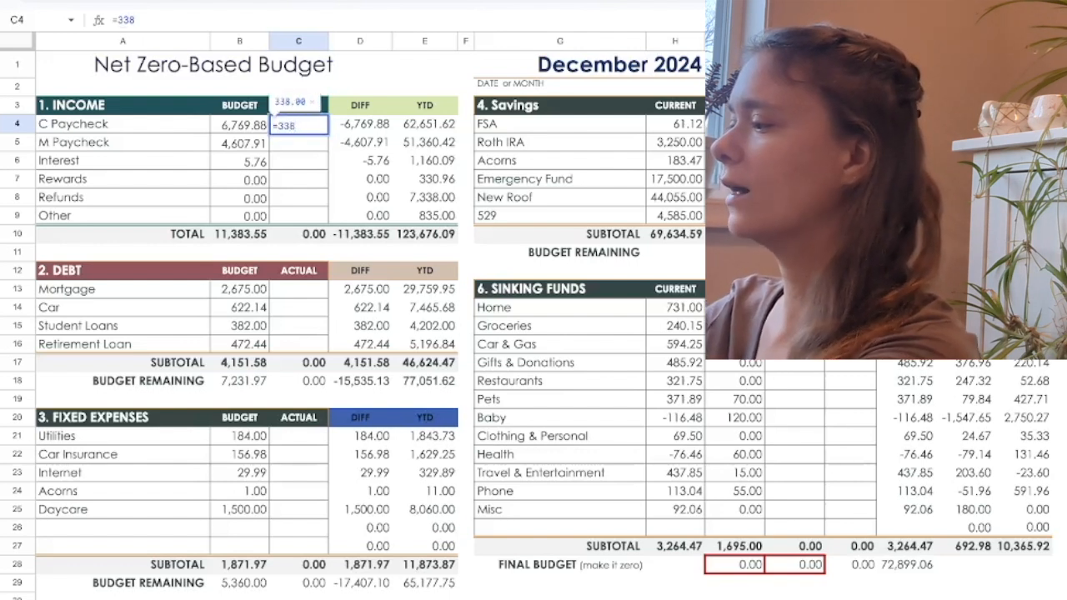
text(4.95)
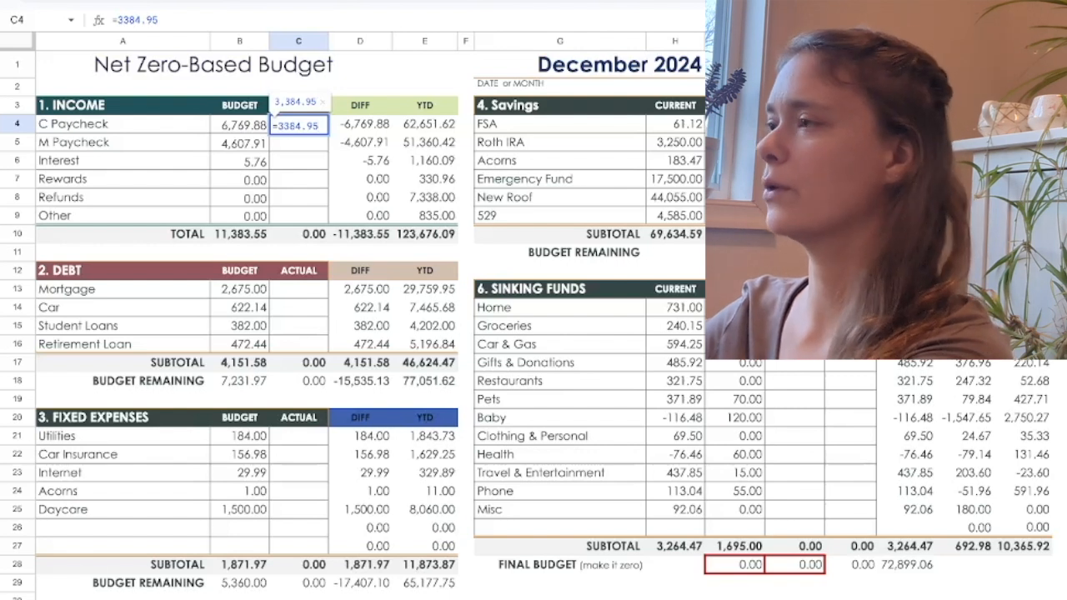
key(Return)
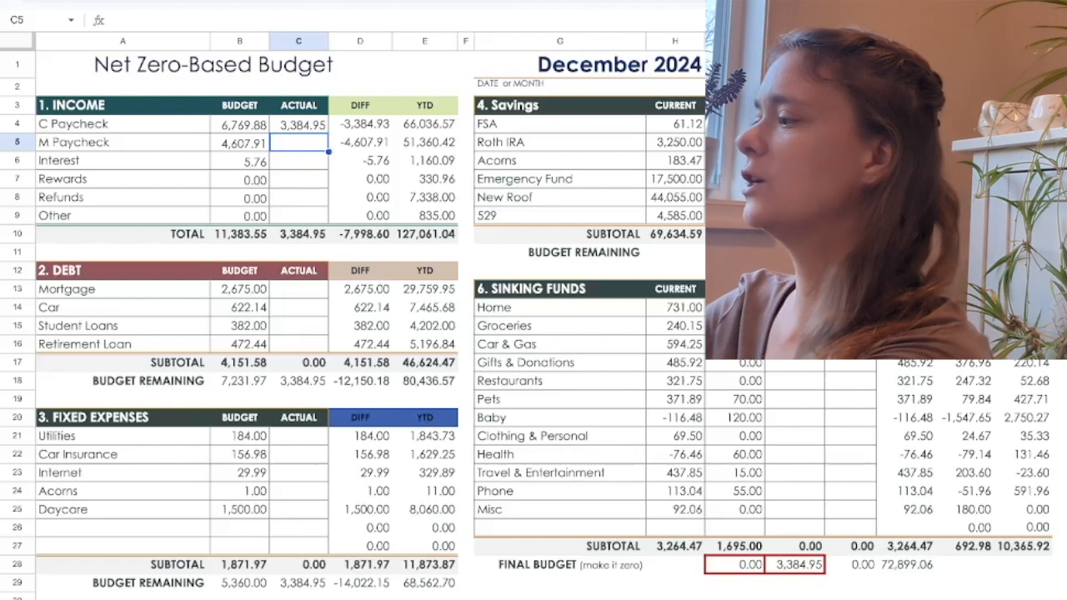
Enter the M Paycheck's actual income as the formula =2494.96.
text(=)
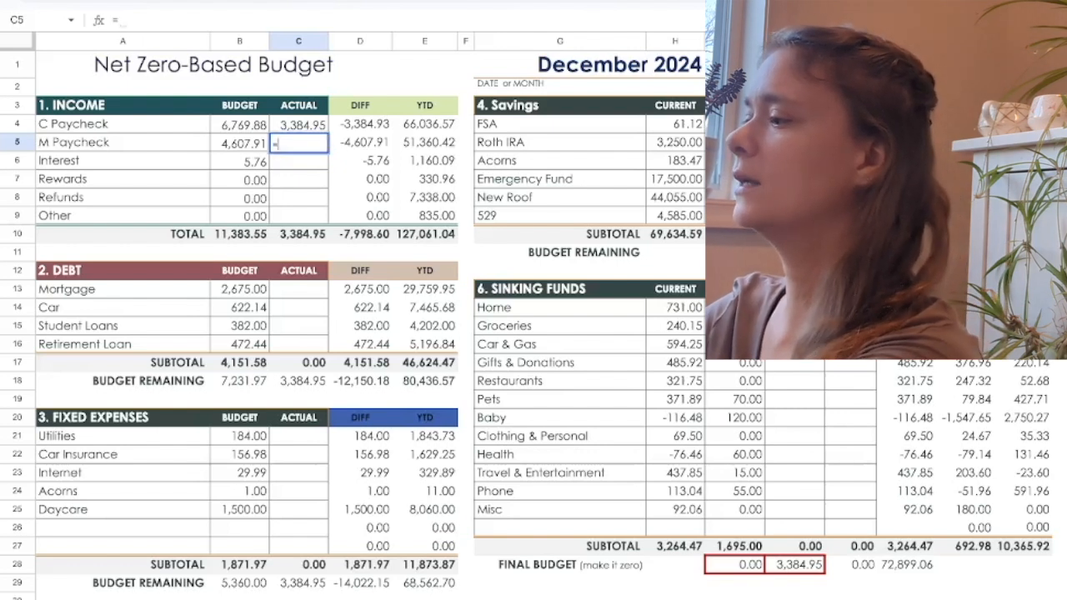
text(249)
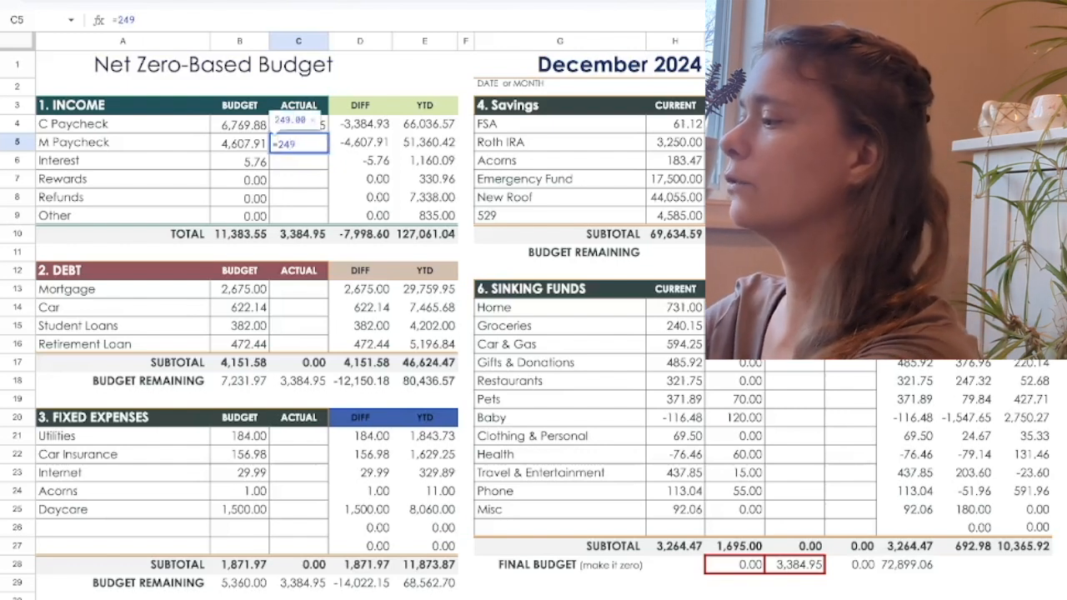
text(4.96)
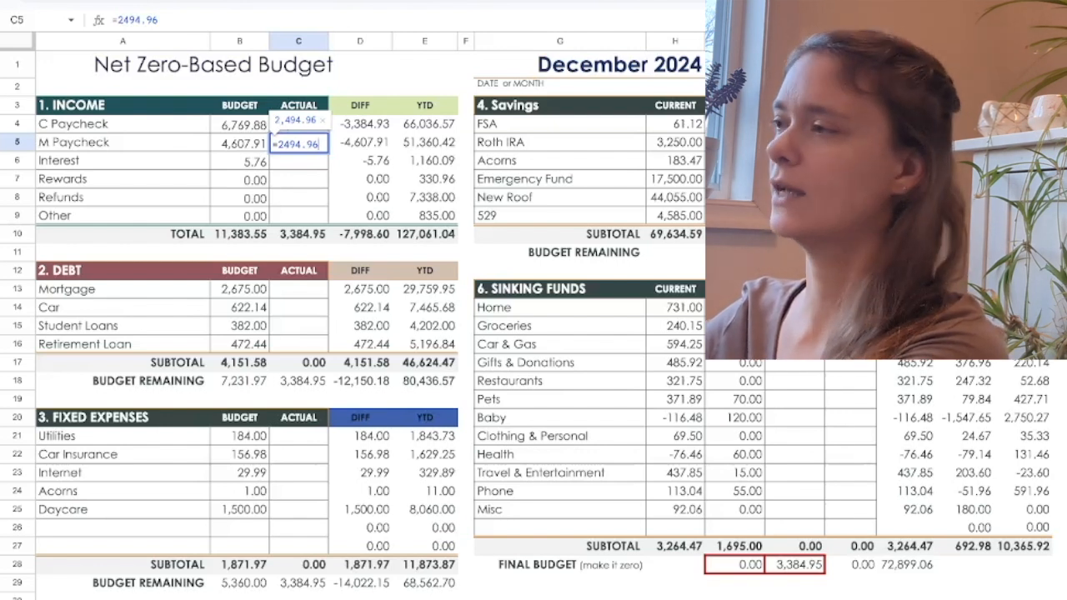
key(Return)
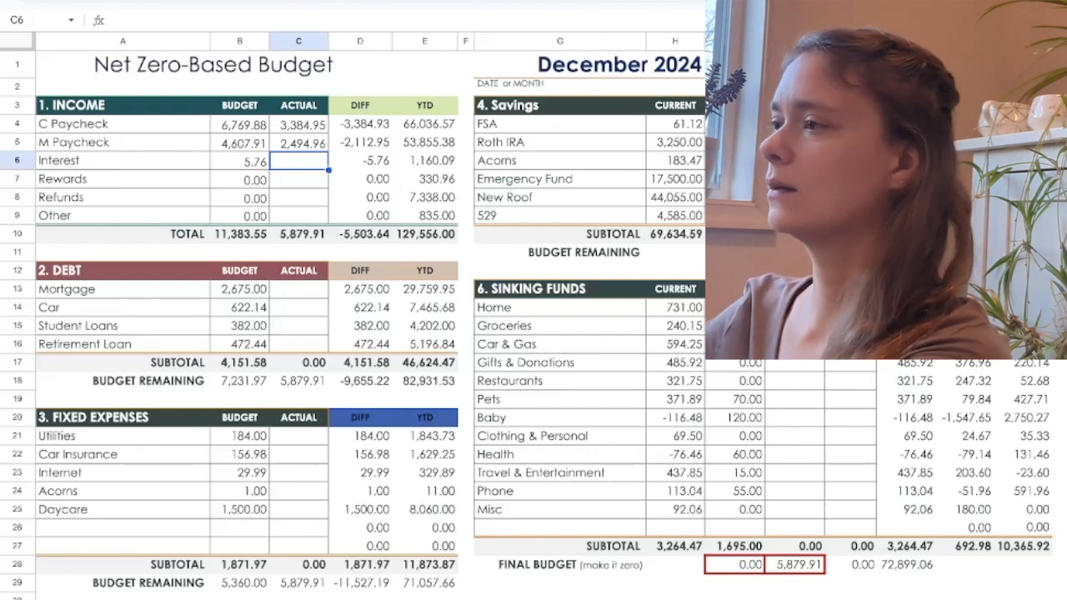
Record the actual debt payments for Mortgage as 2675 and for Car as the formula =311.07.
click(299, 289)
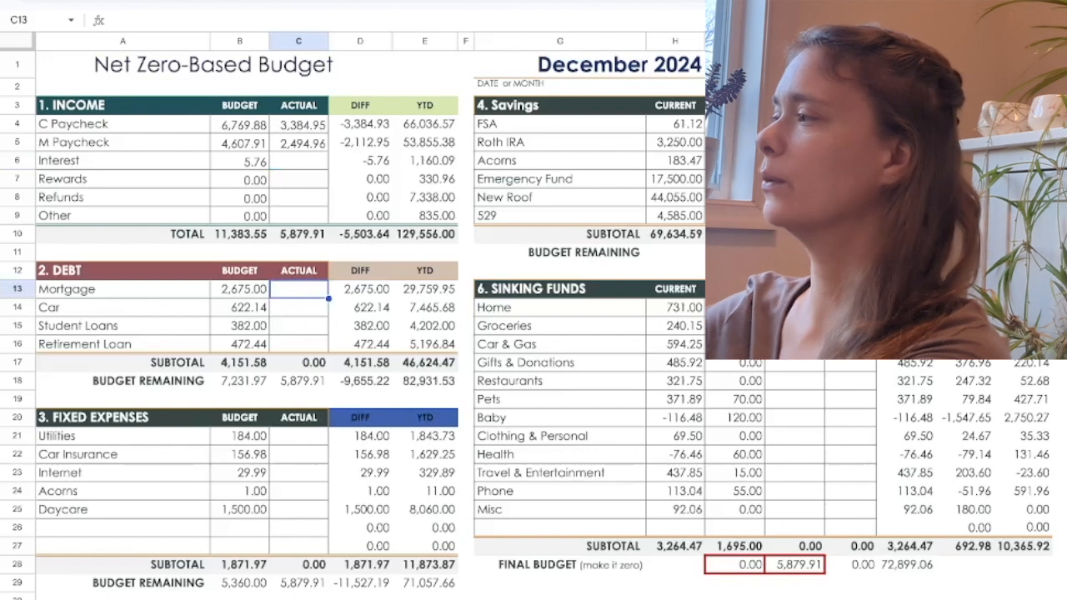
text(2675)
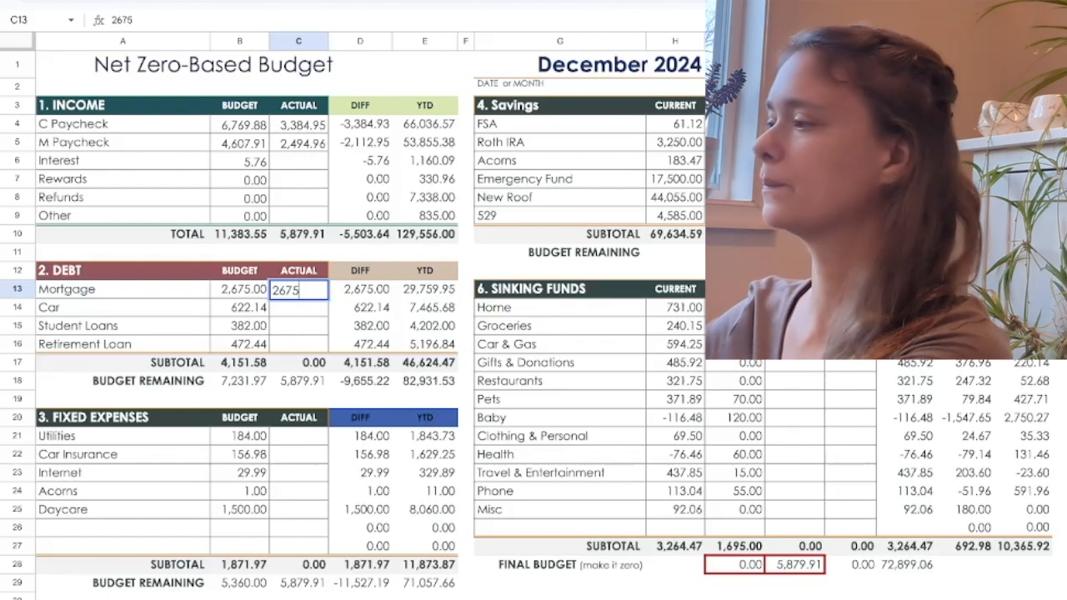
key(Return)
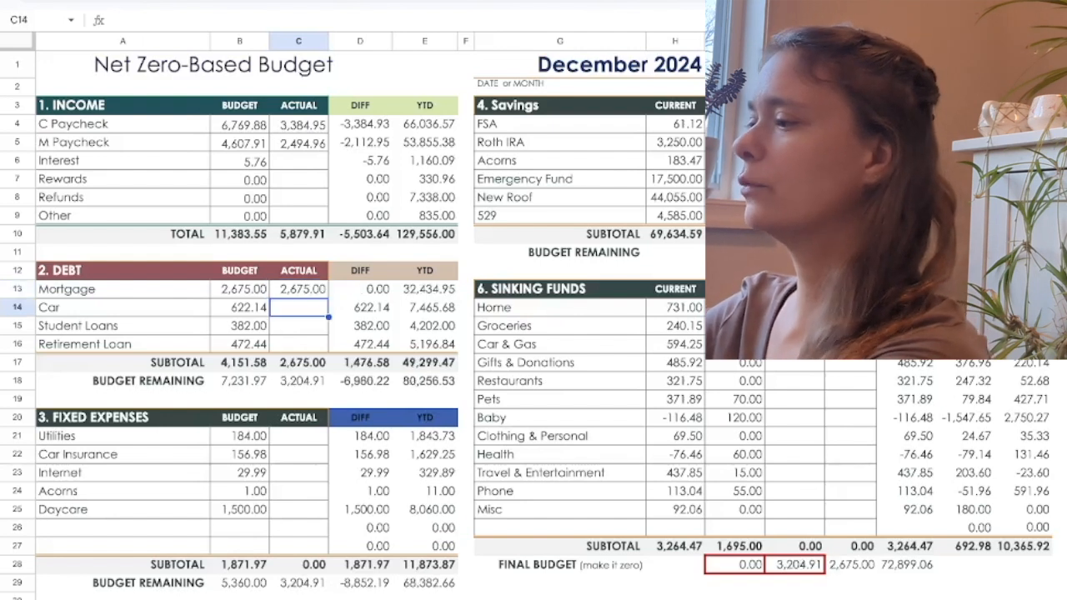
text(=311)
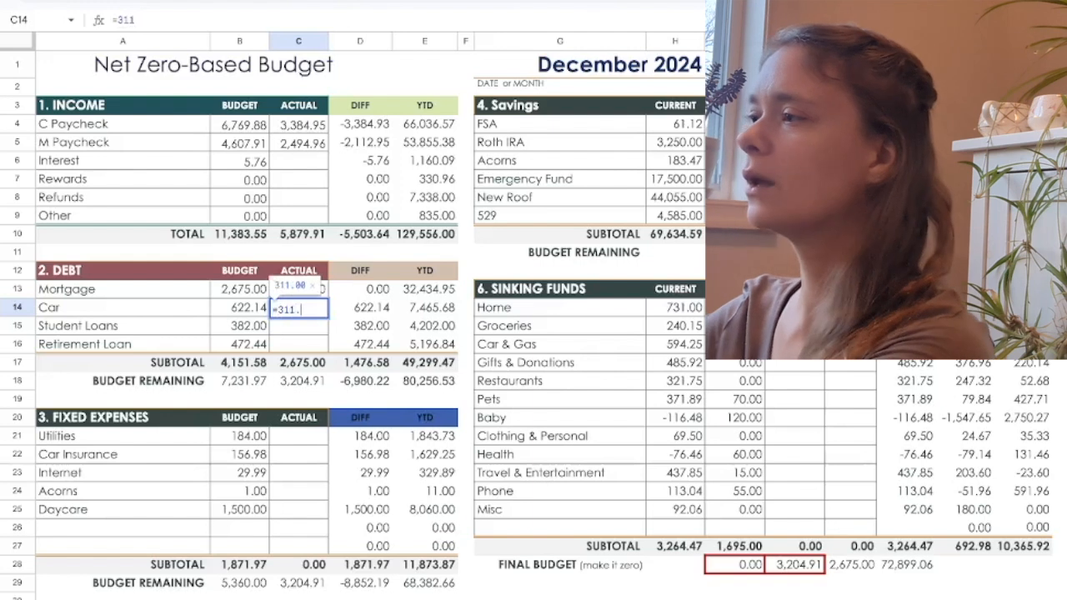
text(.07)
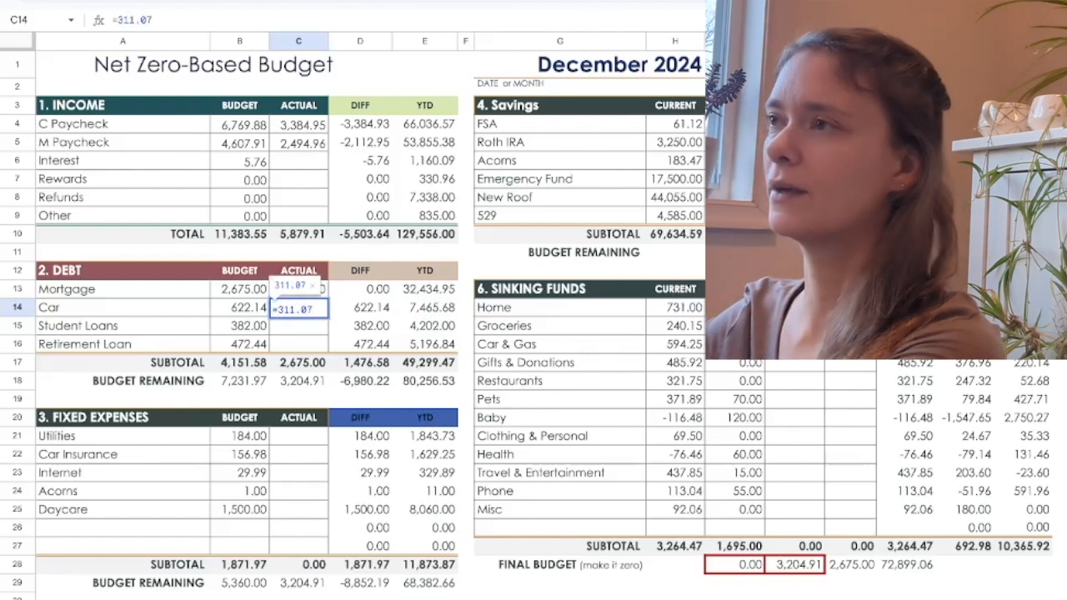
key(Return)
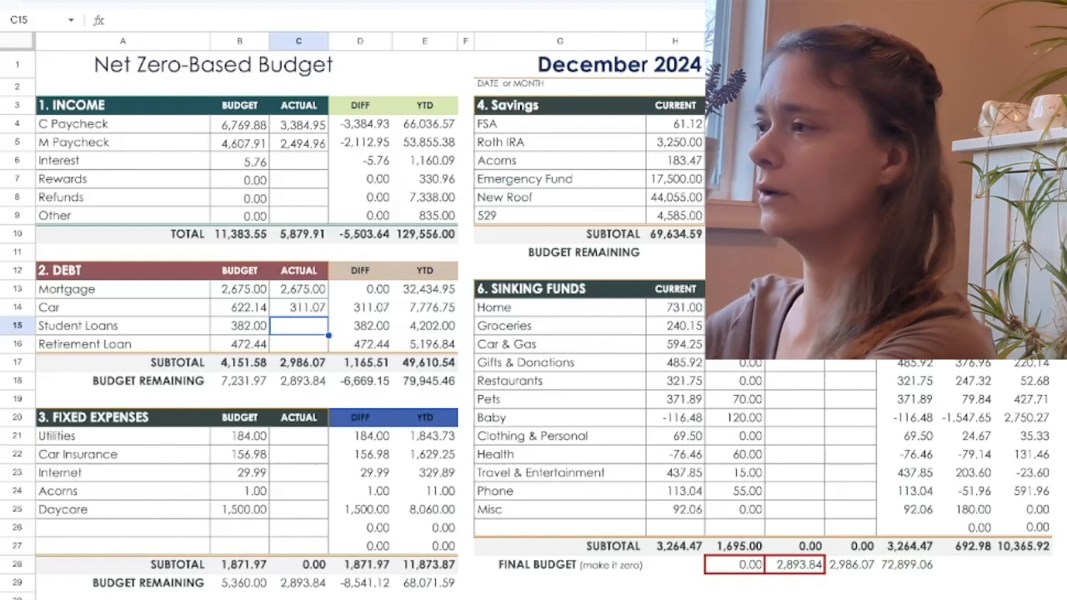
Record the actual debt payments for Student Loans as 382 and for Retirement Loan as the formula =236.22.
text(382)
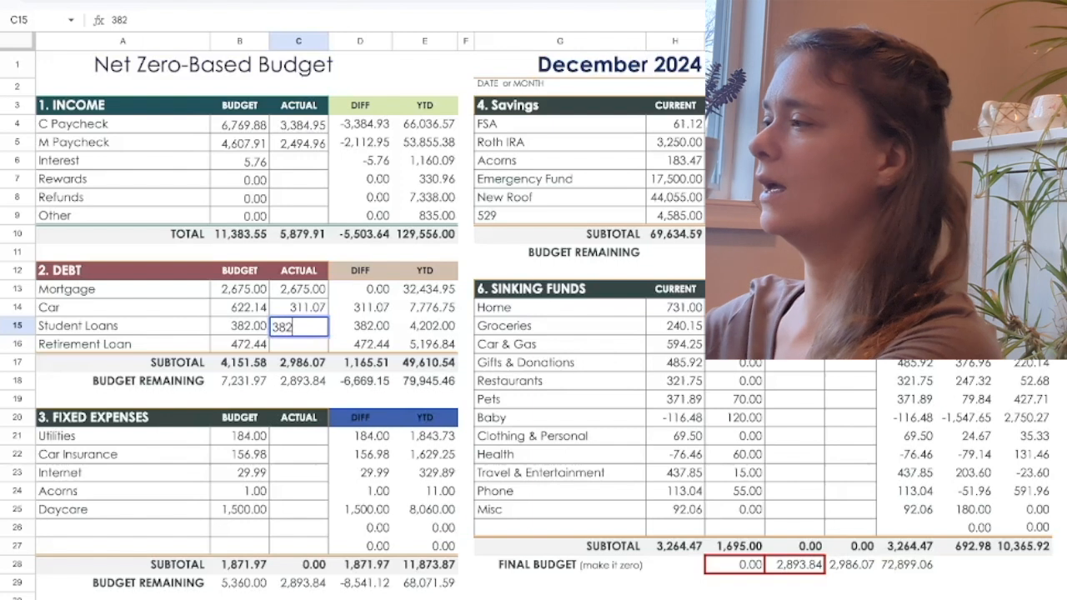
key(Return)
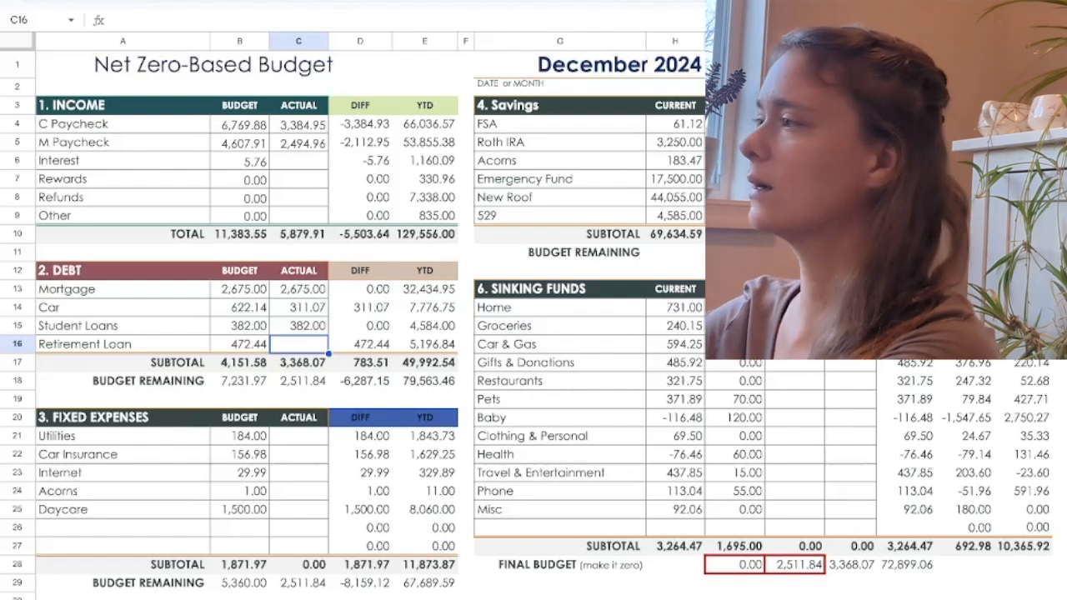
text(=23)
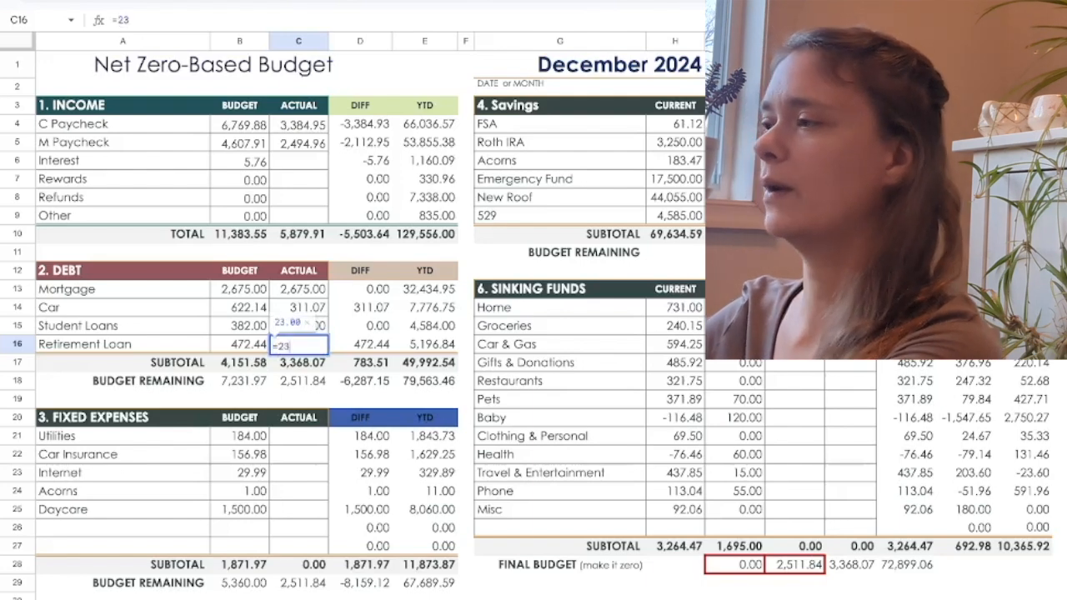
text(6.22)
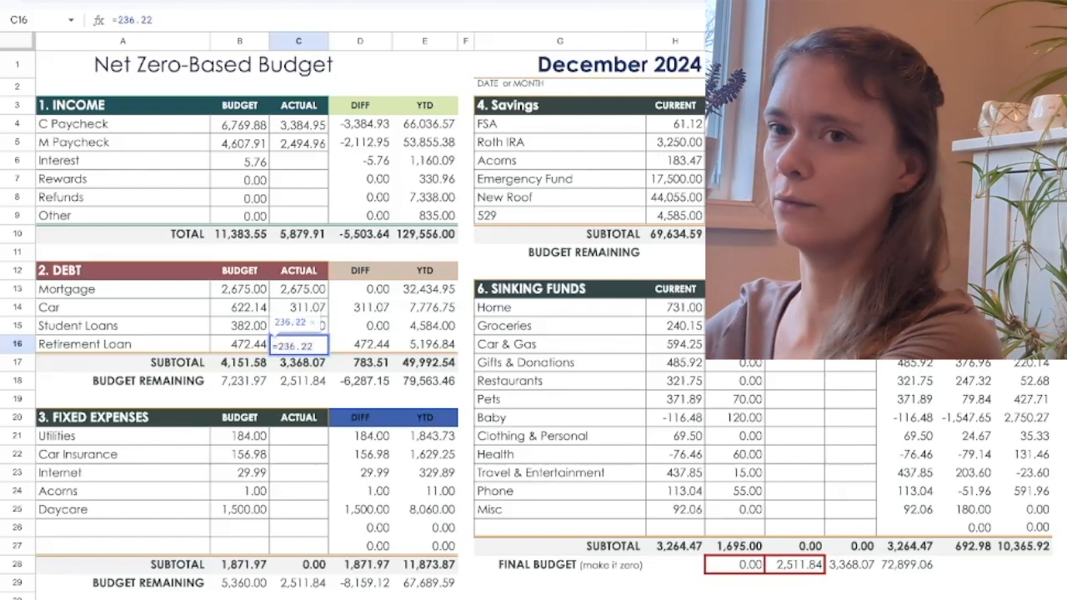
key(Return)
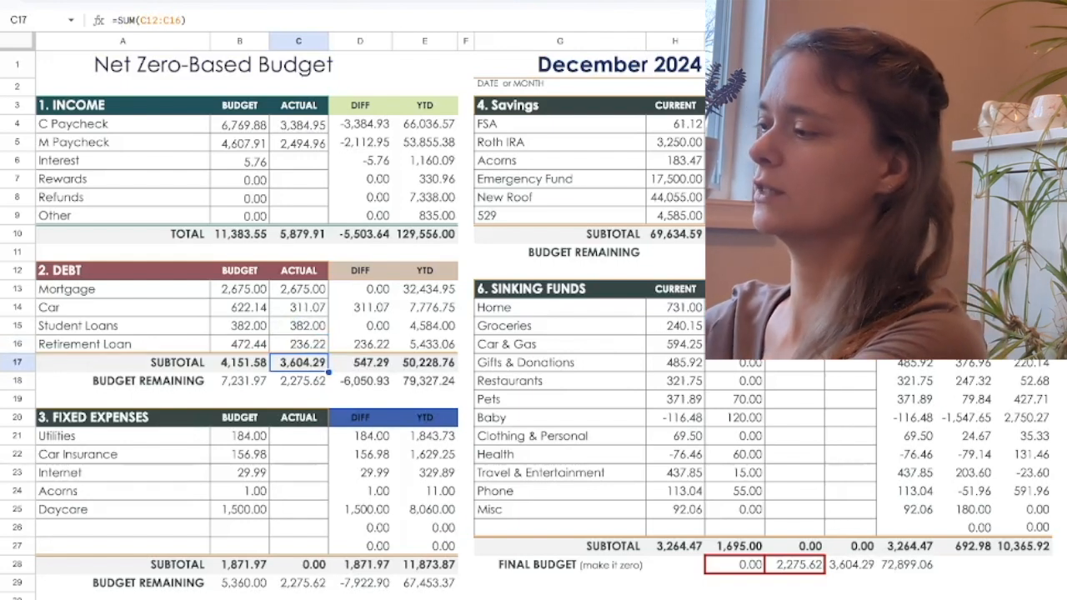
Enter the actual fixed expenses of 184 for Utilities and 156.98 for Car Insurance.
click(299, 436)
text(184)
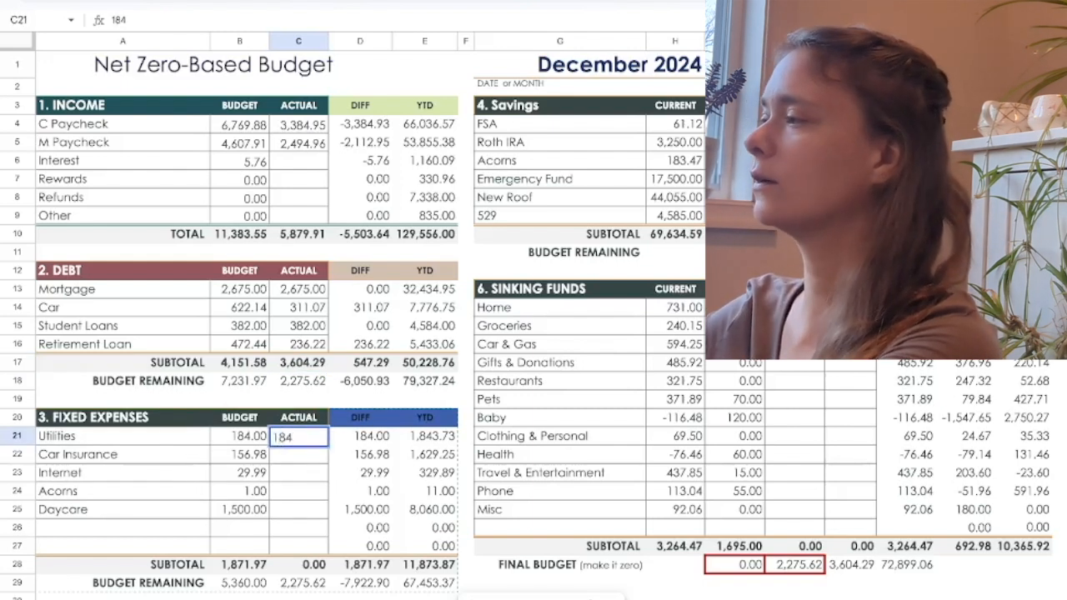
key(Return)
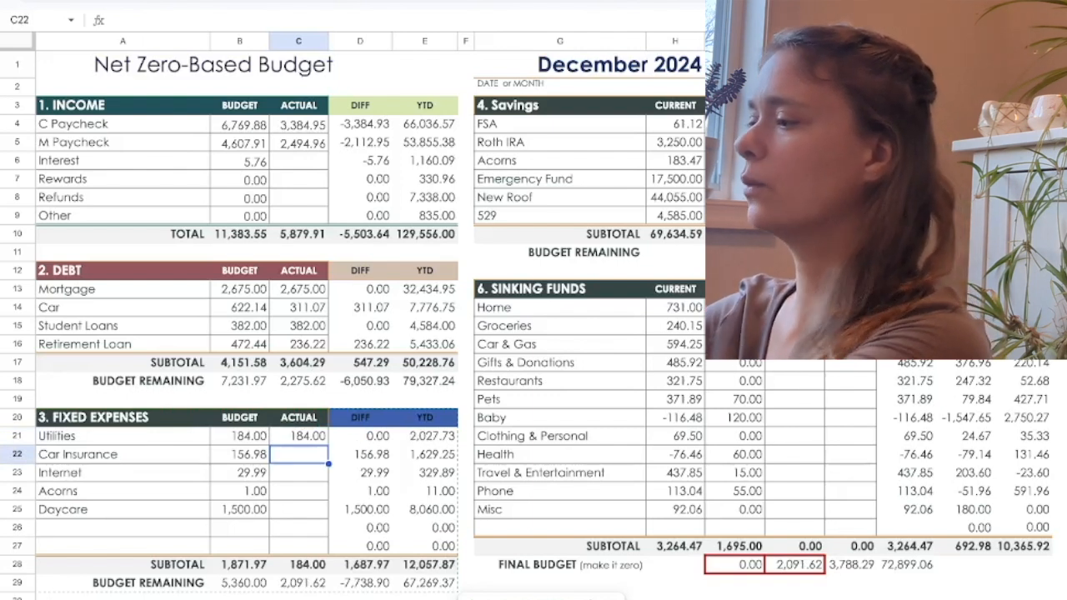
text(156.)
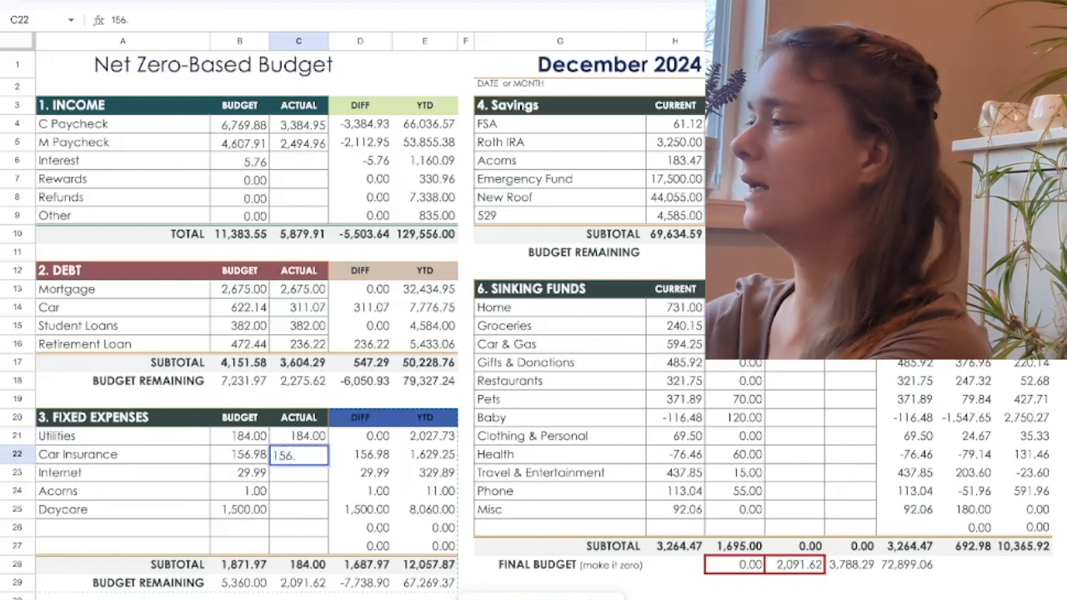
text(98)
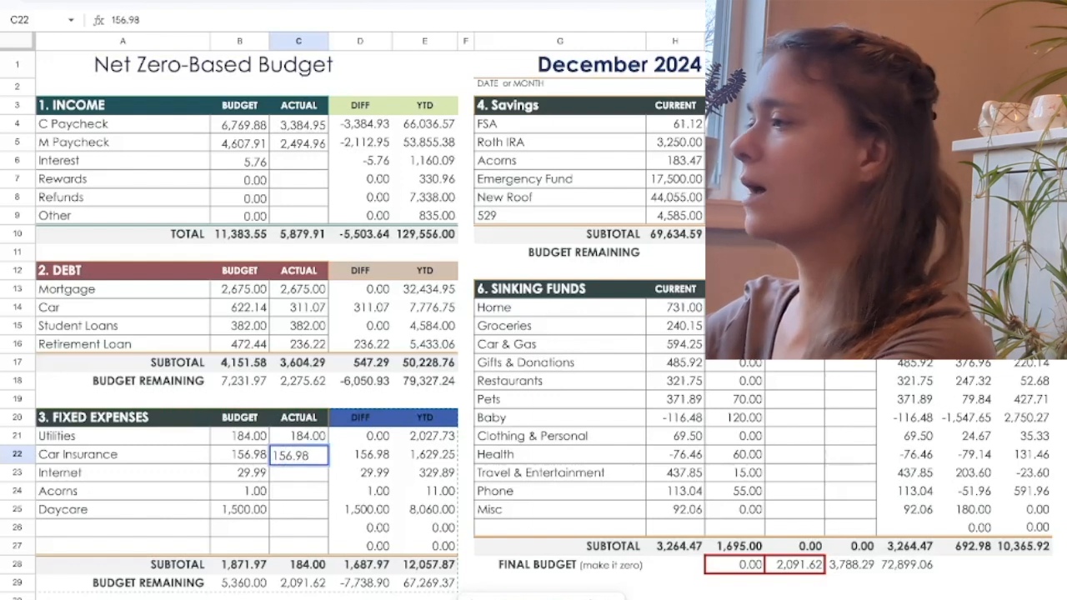
key(Return)
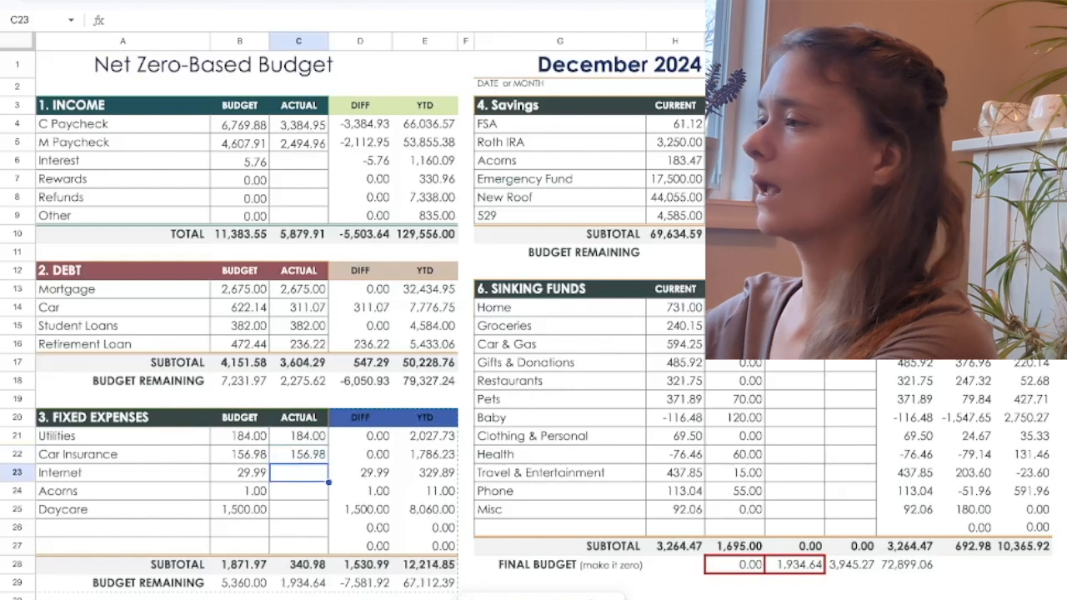
Enter the actual fixed expenses of 29.99 for Internet, 1 for Acorns and 1050 for Daycare.
text(29.99)
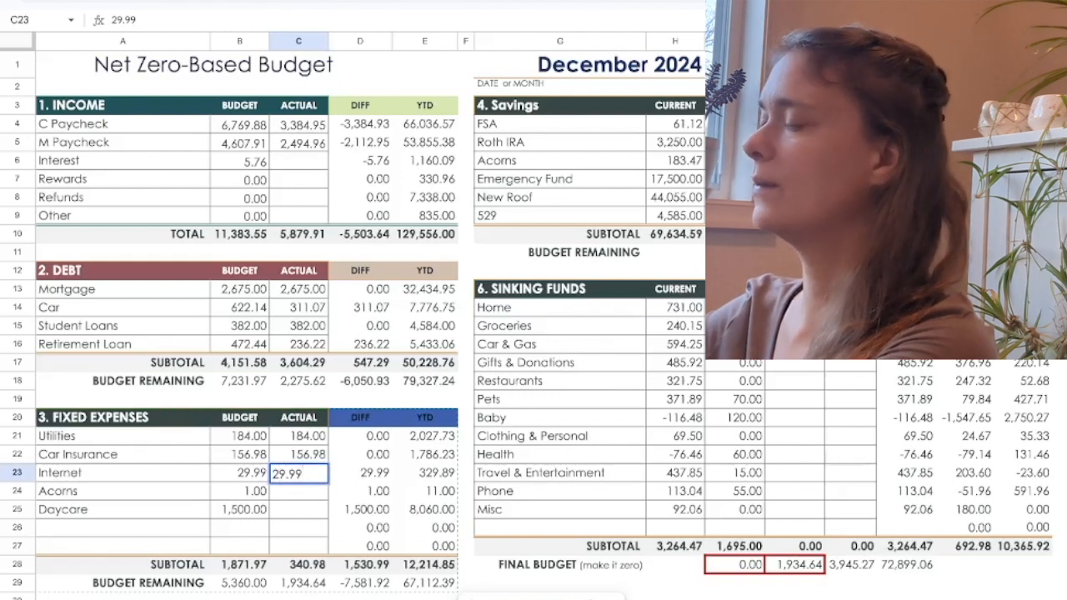
key(Return)
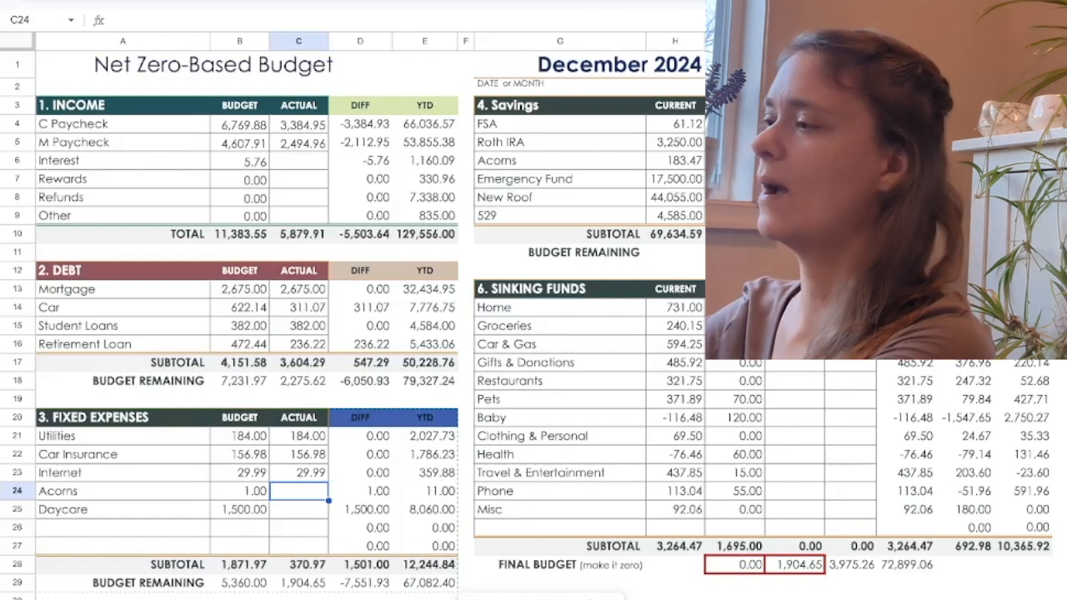
text(1)
key(Return)
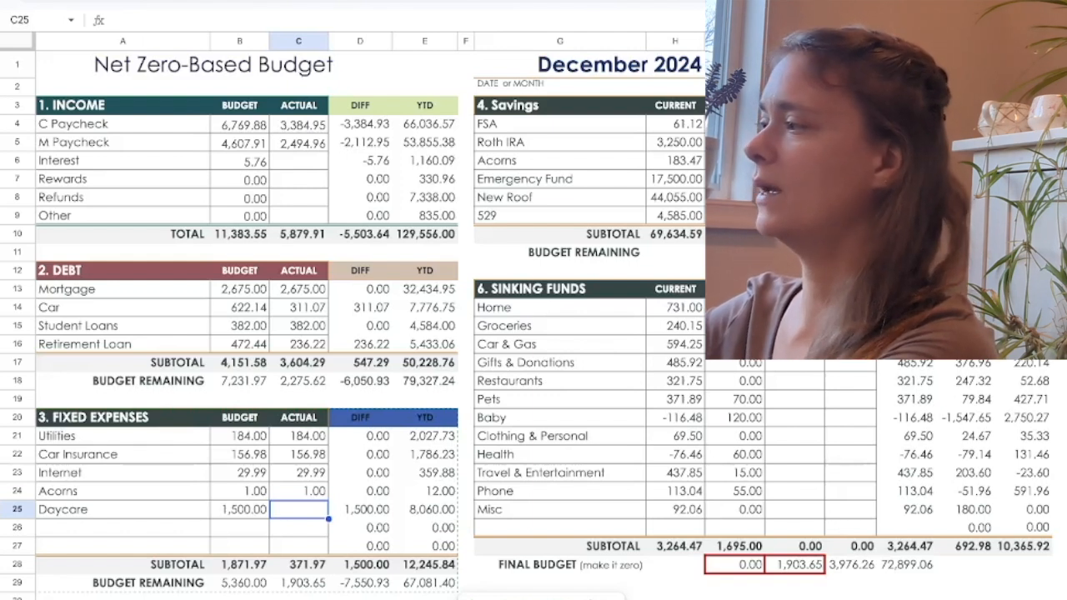
text(1050)
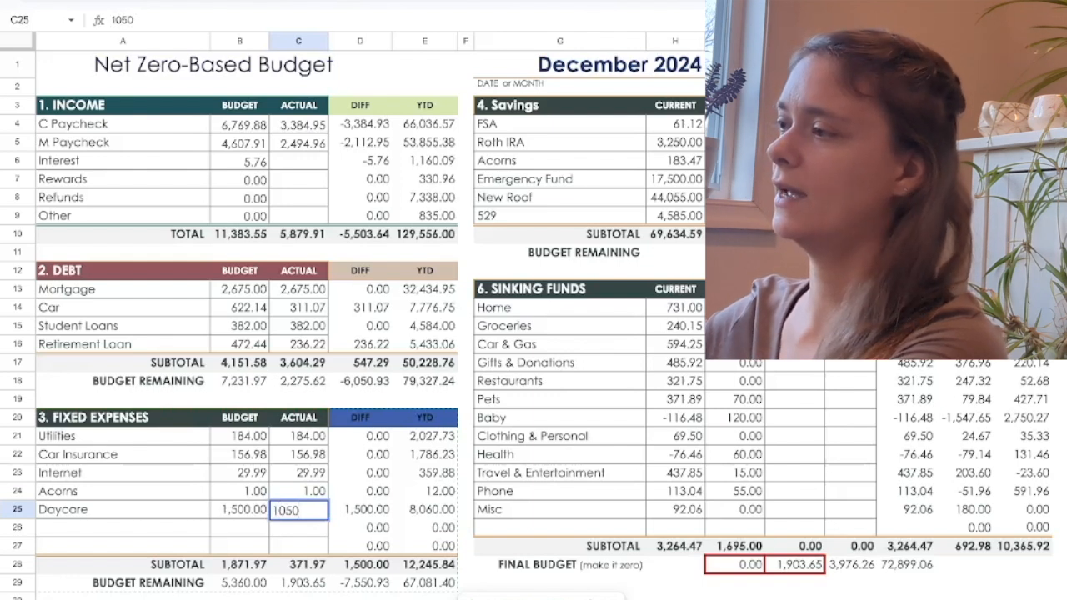
key(Return)
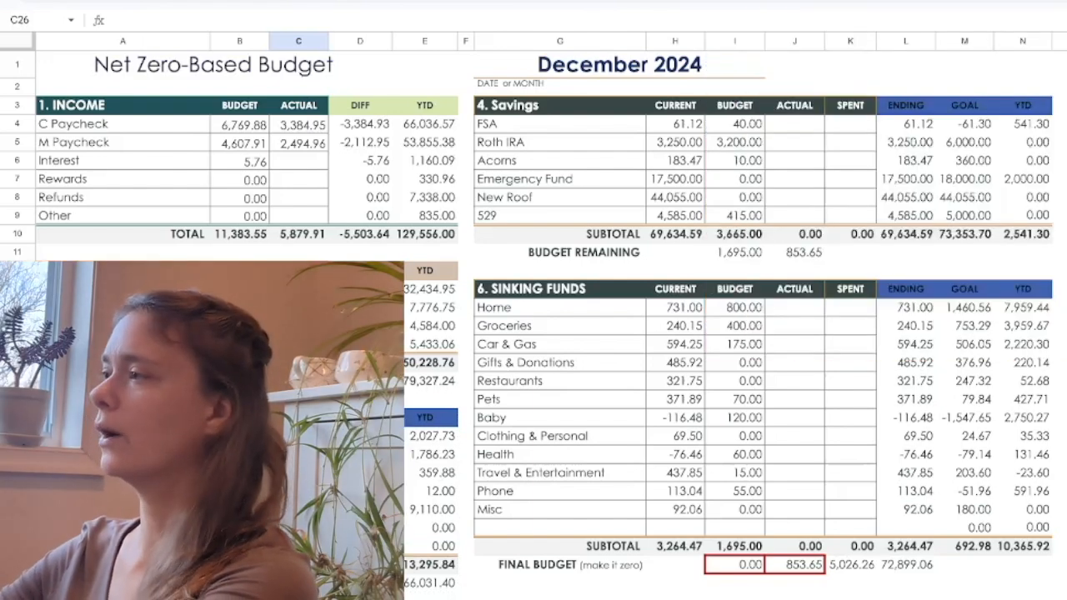
Enter the actual FSA contribution in the Savings section as the formula =20.
click(795, 124)
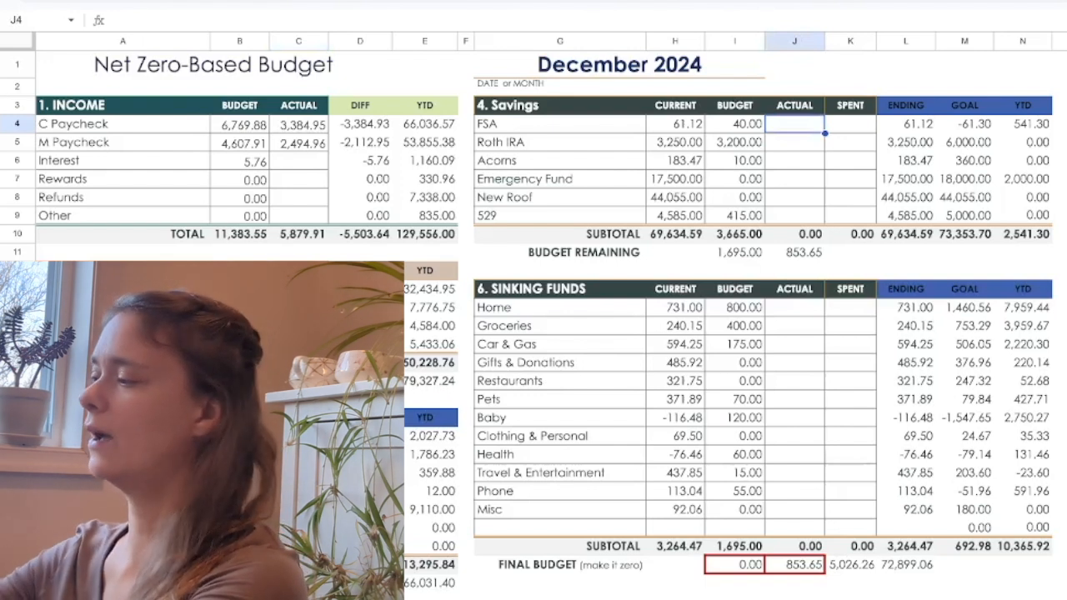
text(=20)
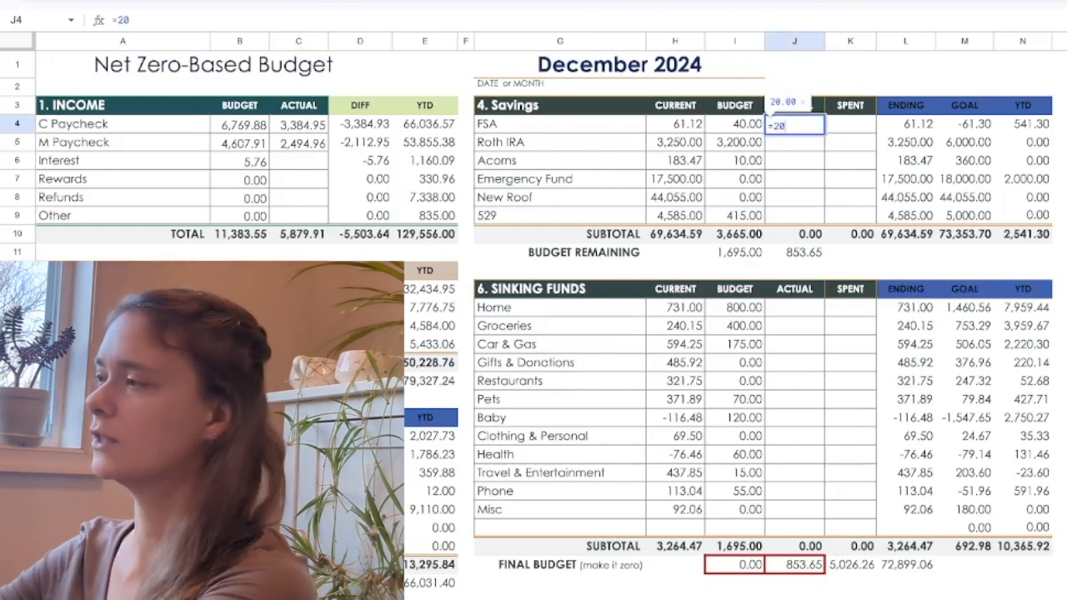
key(Return)
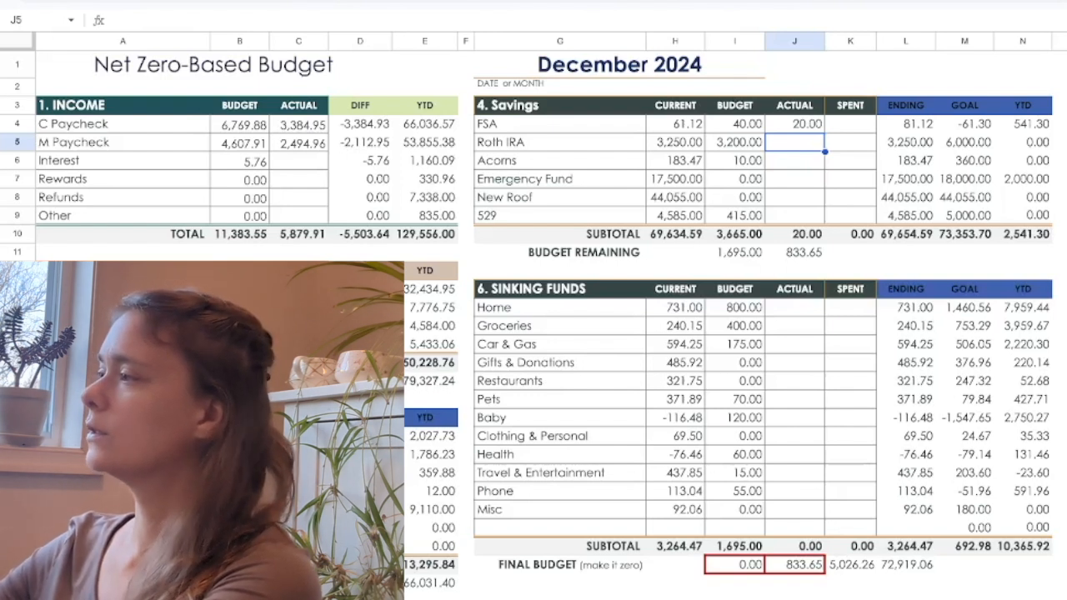
Enter the actual Acorns contribution of 10.15 in the Savings section.
key(Down)
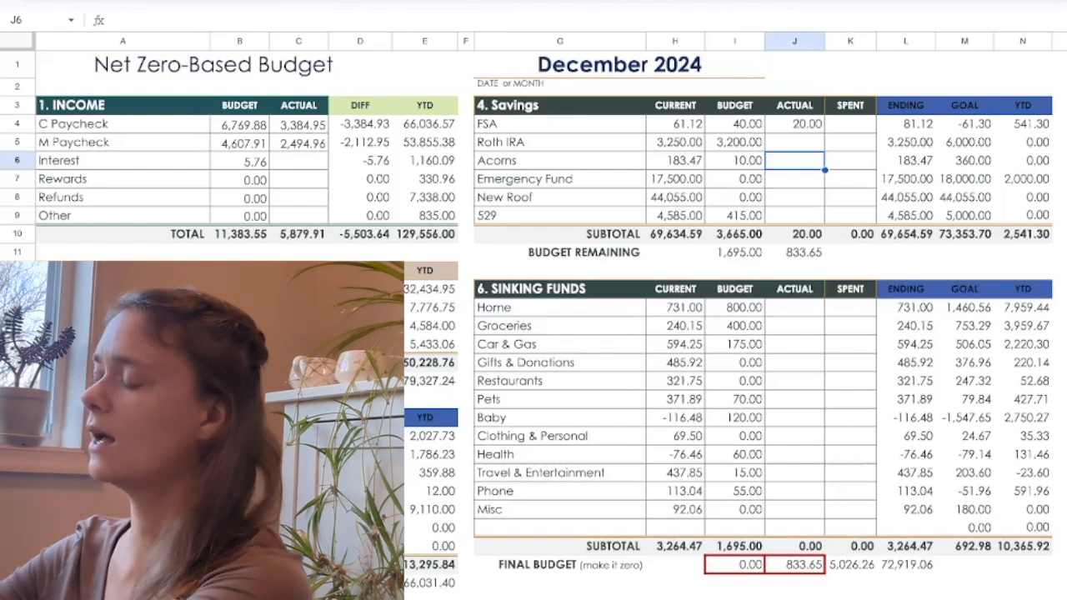
text(10.)
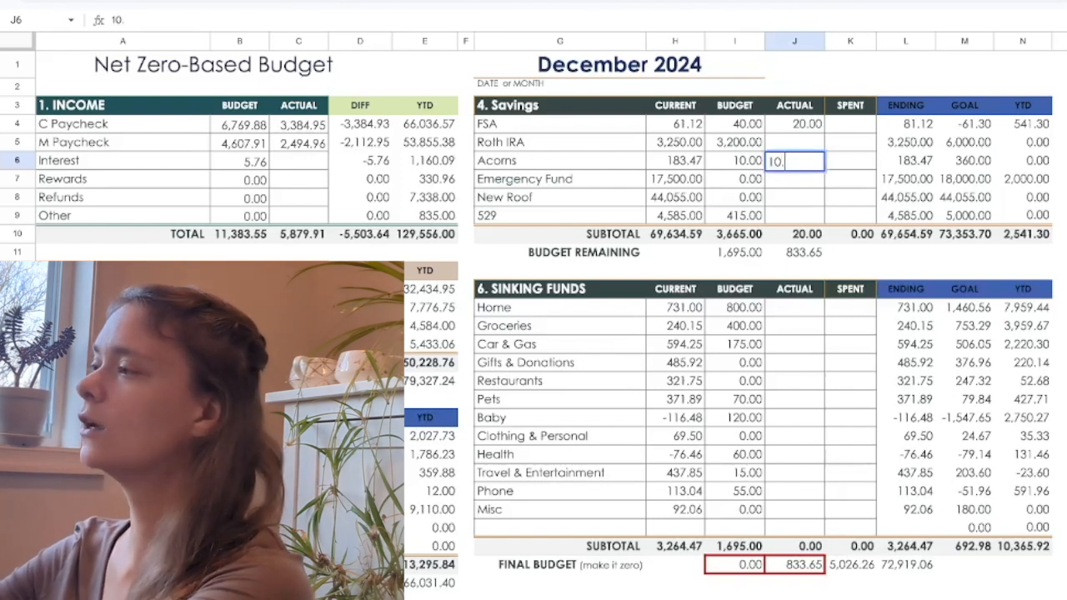
text(15)
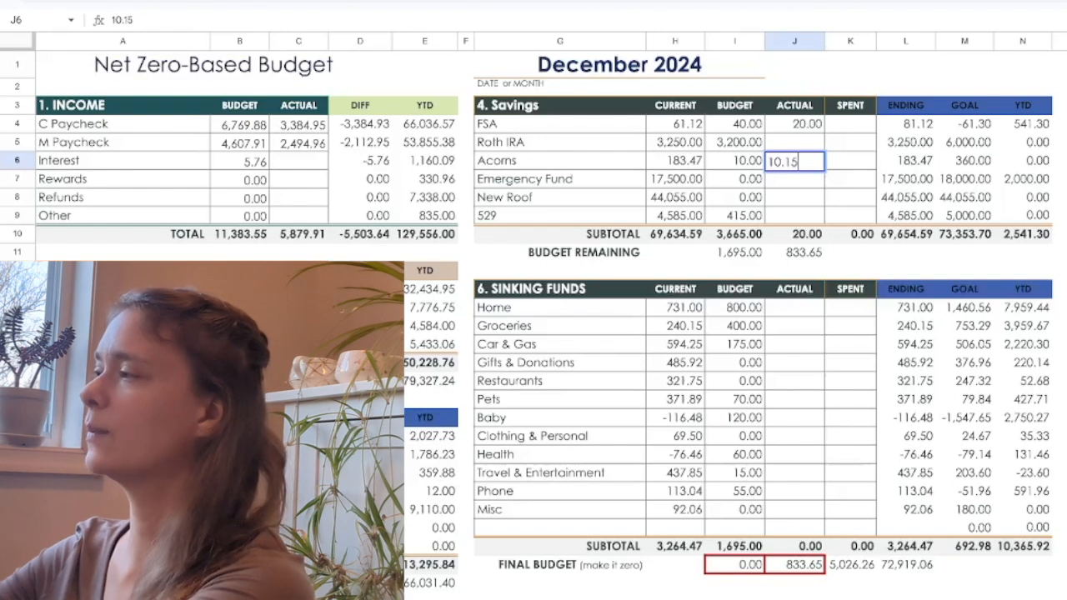
key(Return)
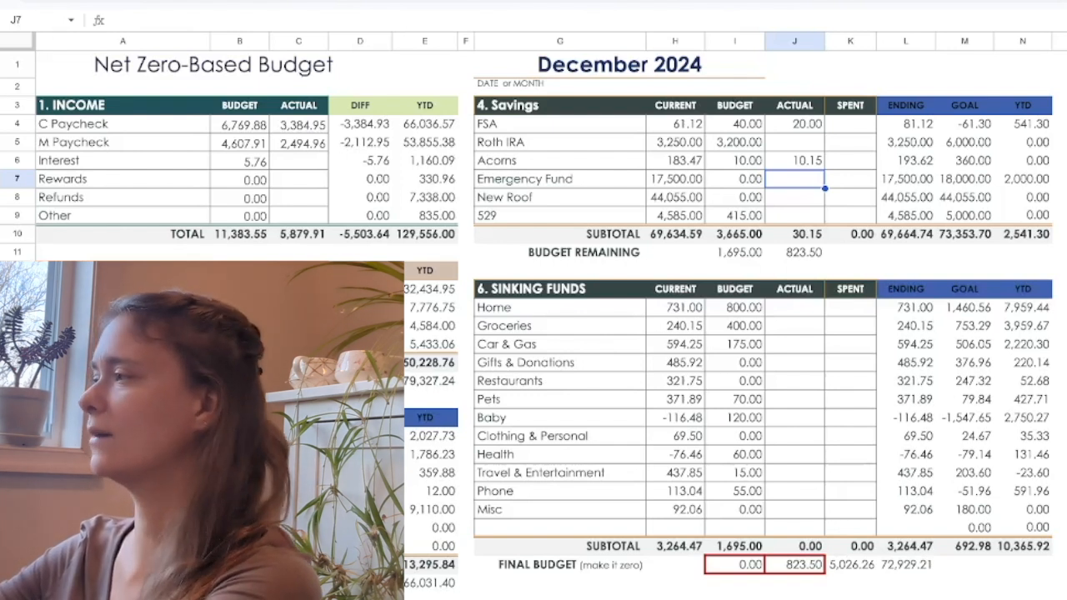
Enter the actual savings amounts of 0 for New Roof and 415 for 529.
key(Down)
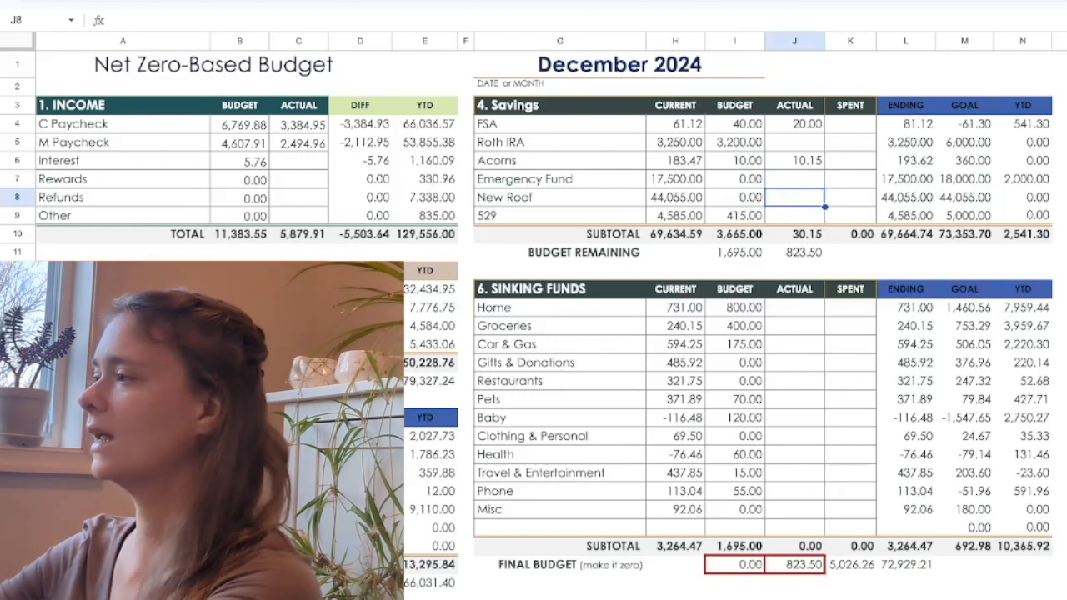
text(0)
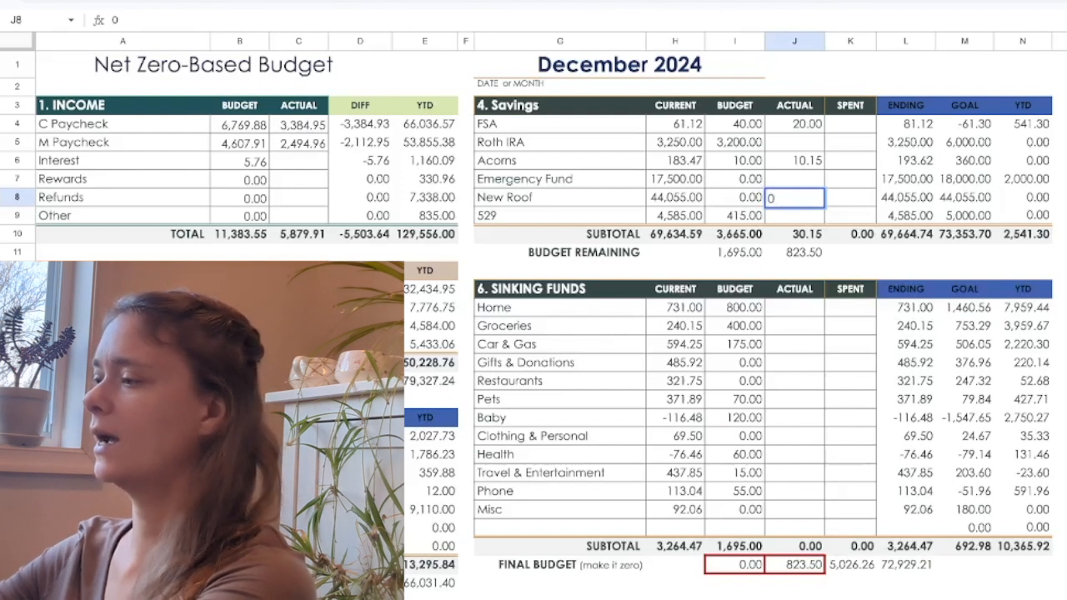
key(Return)
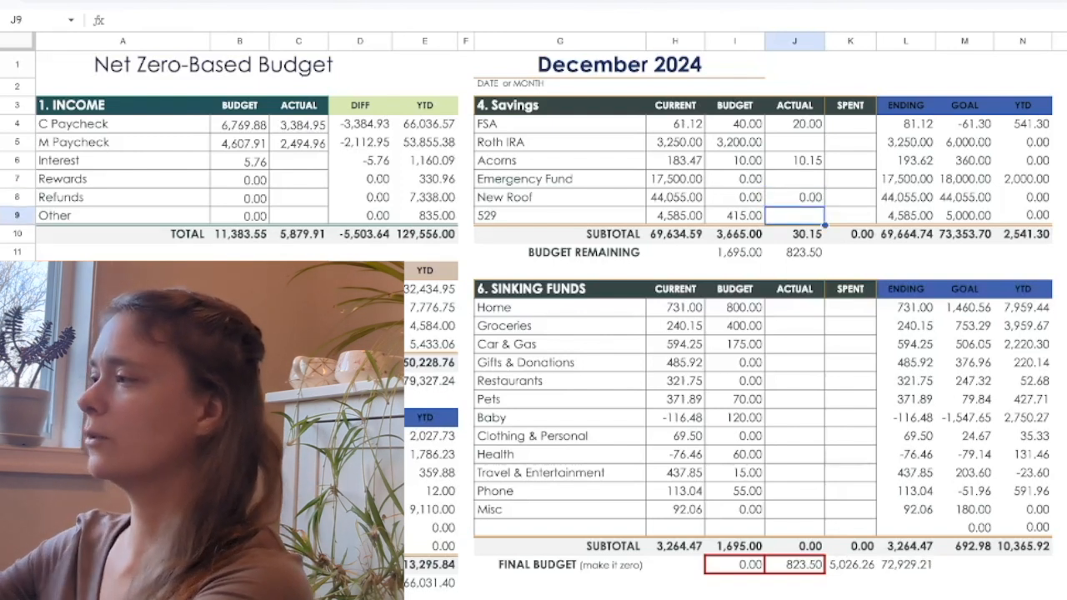
text(415)
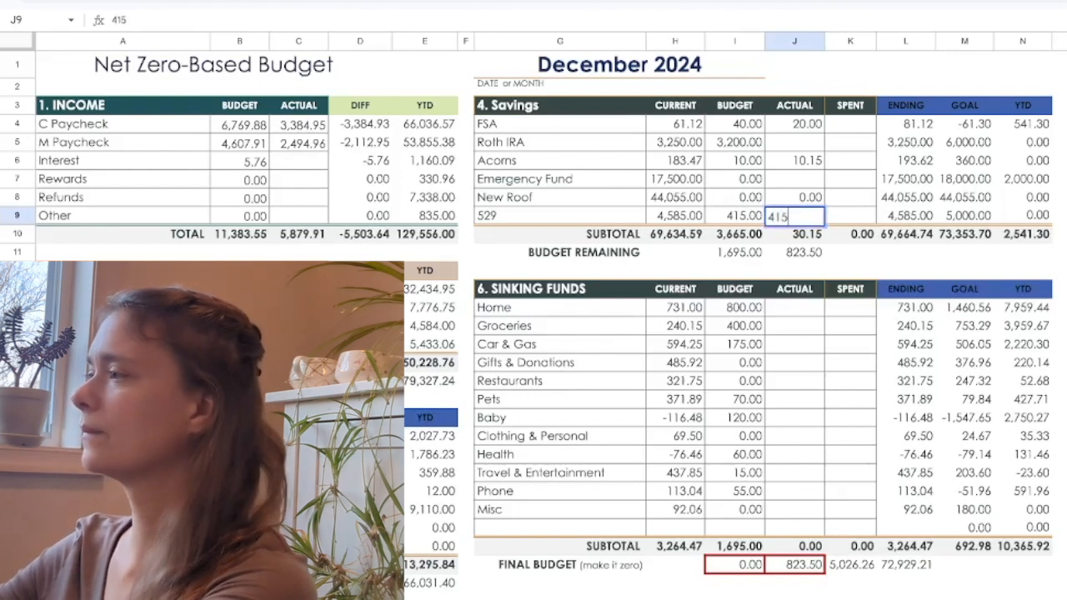
key(Return)
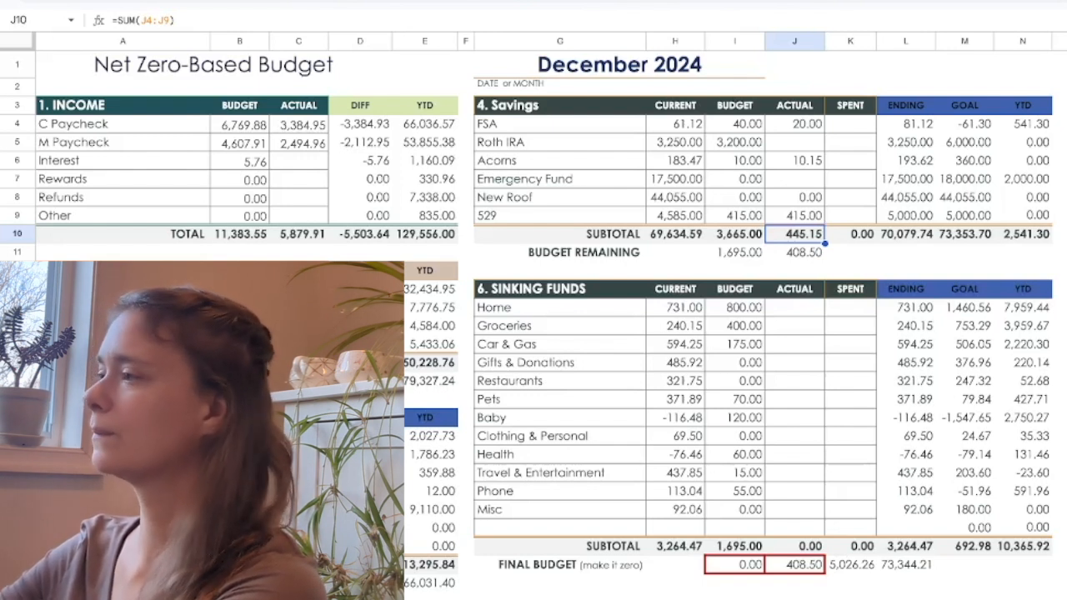
Record the spent amounts in Sinking Funds as 122.33 for Groceries and 24.25 for Car & Gas.
click(851, 326)
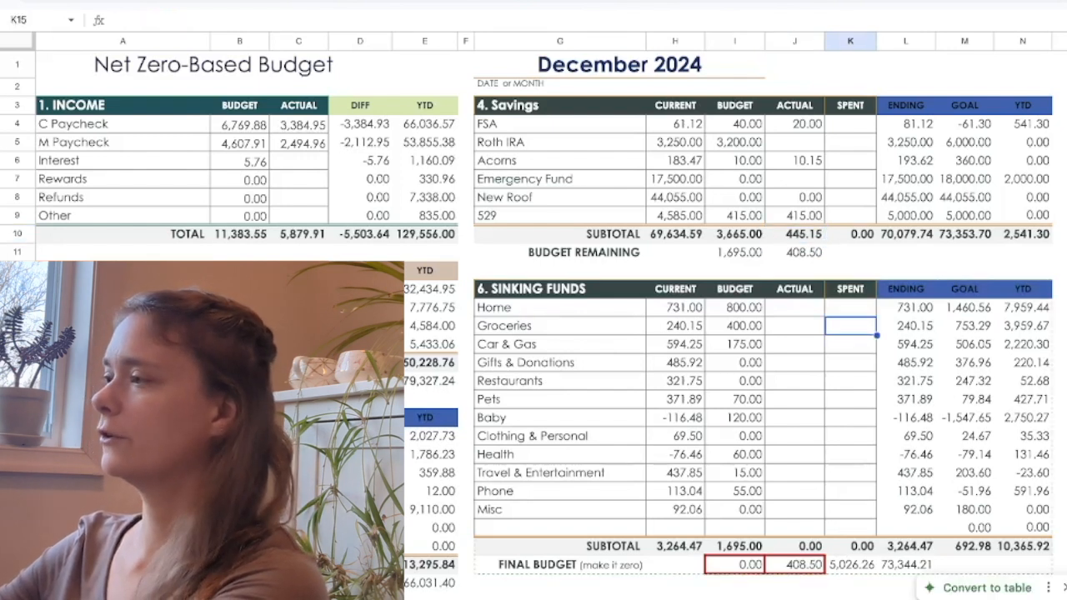
text(122.33)
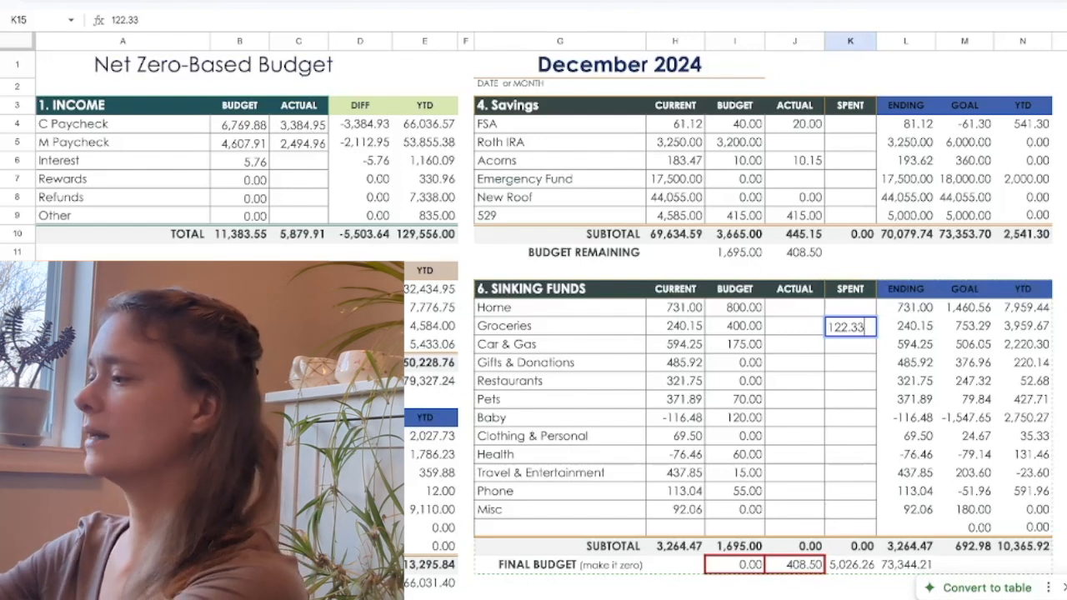
key(Return)
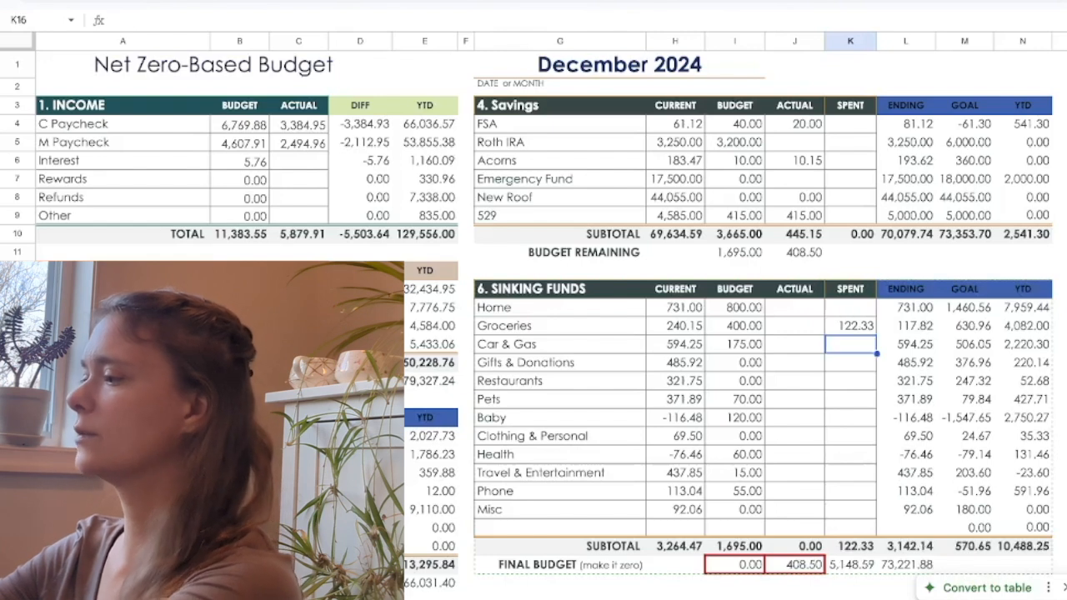
text(24.25)
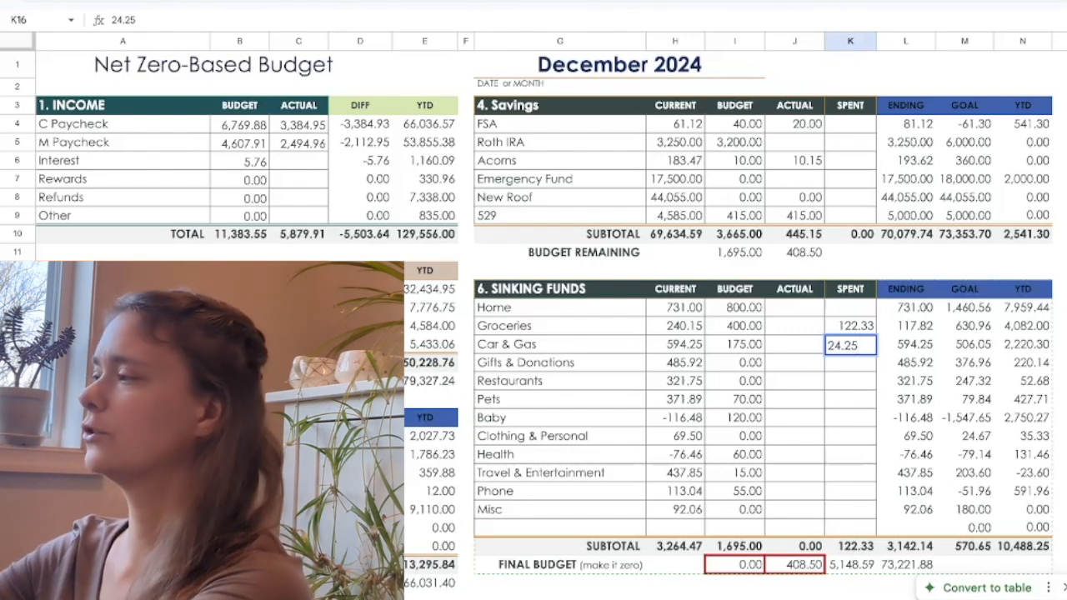
key(Return)
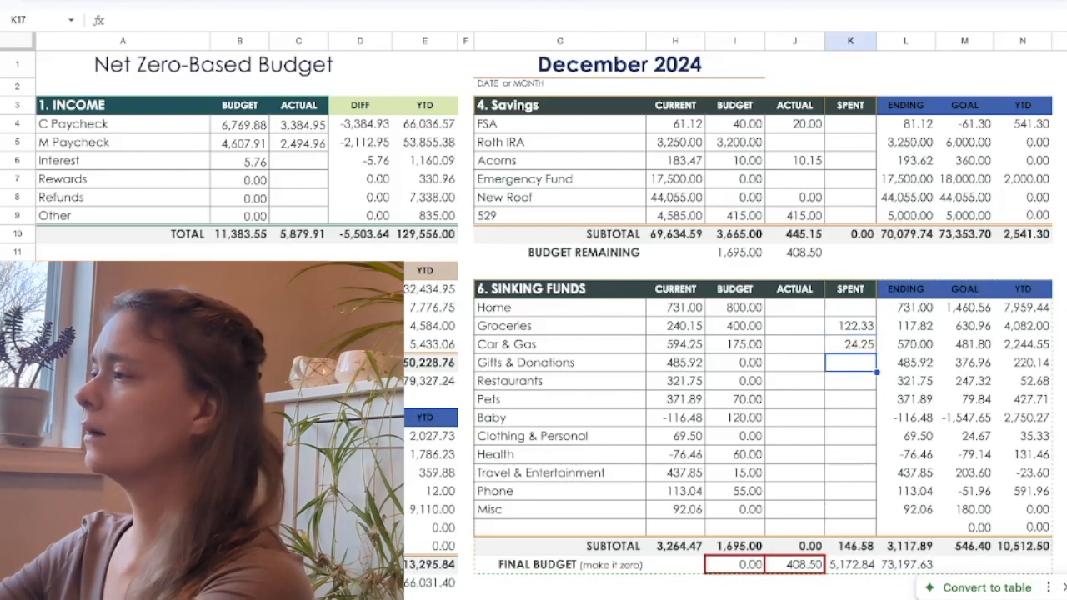
Record the spent amounts in Sinking Funds as 77.17 for Gifts & Donations and 142.05 for Health.
text(77.17)
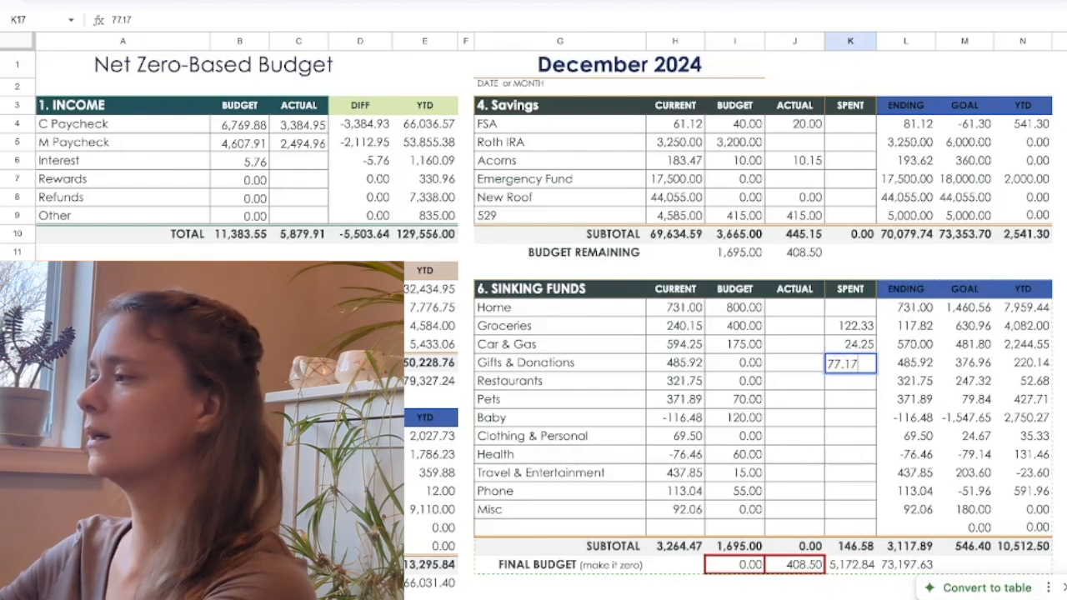
key(Return)
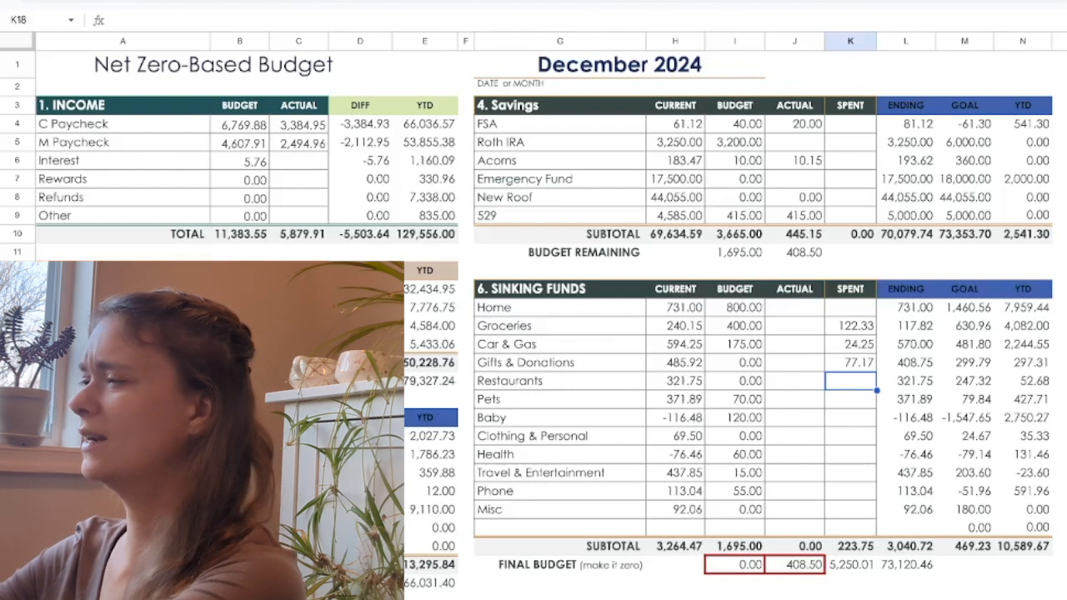
click(850, 454)
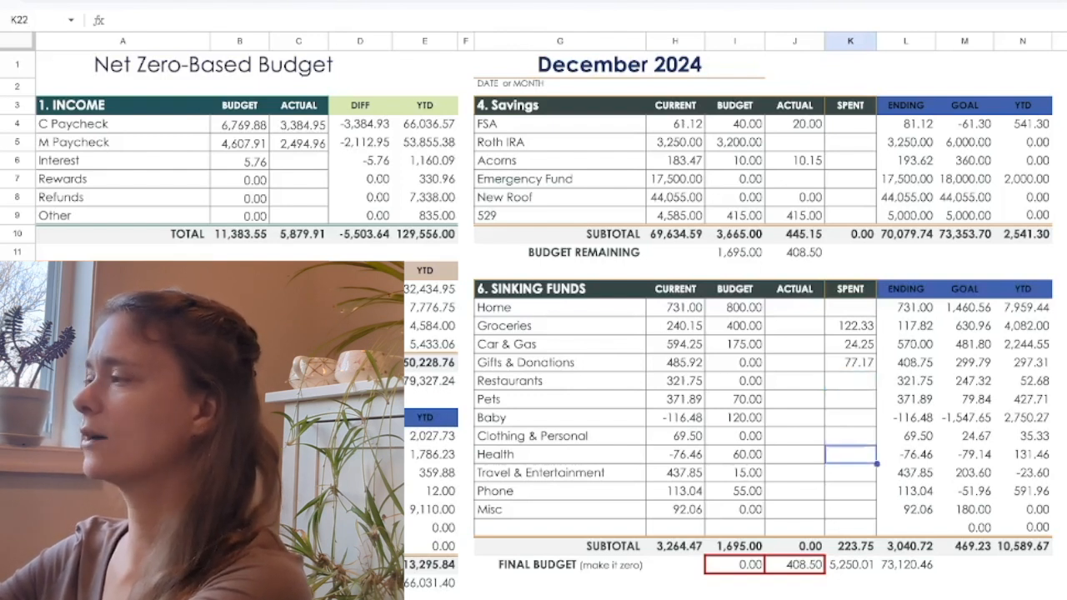
text(14)
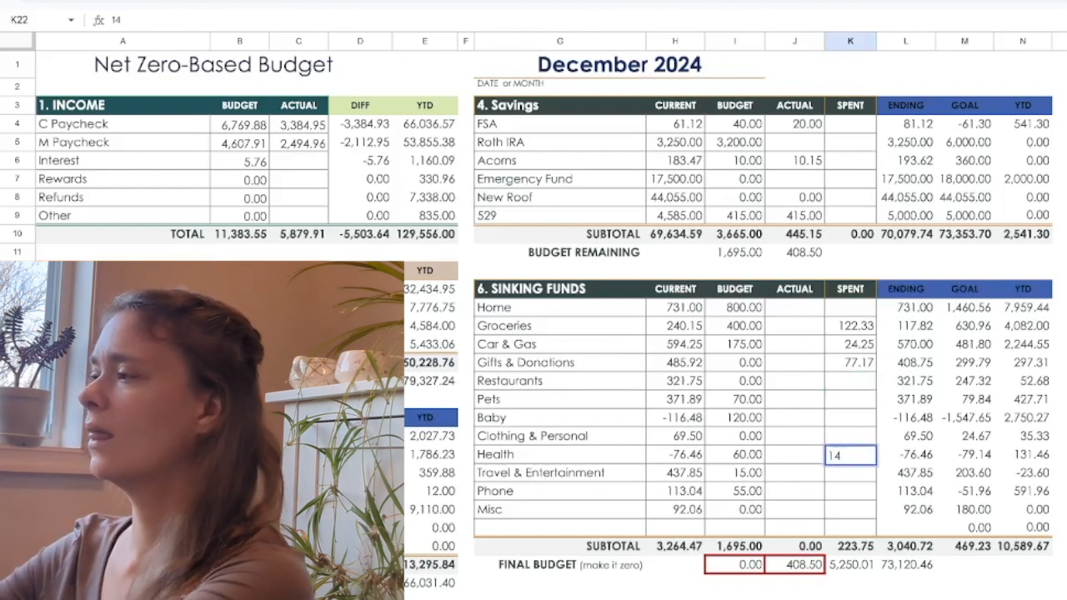
text(2.)
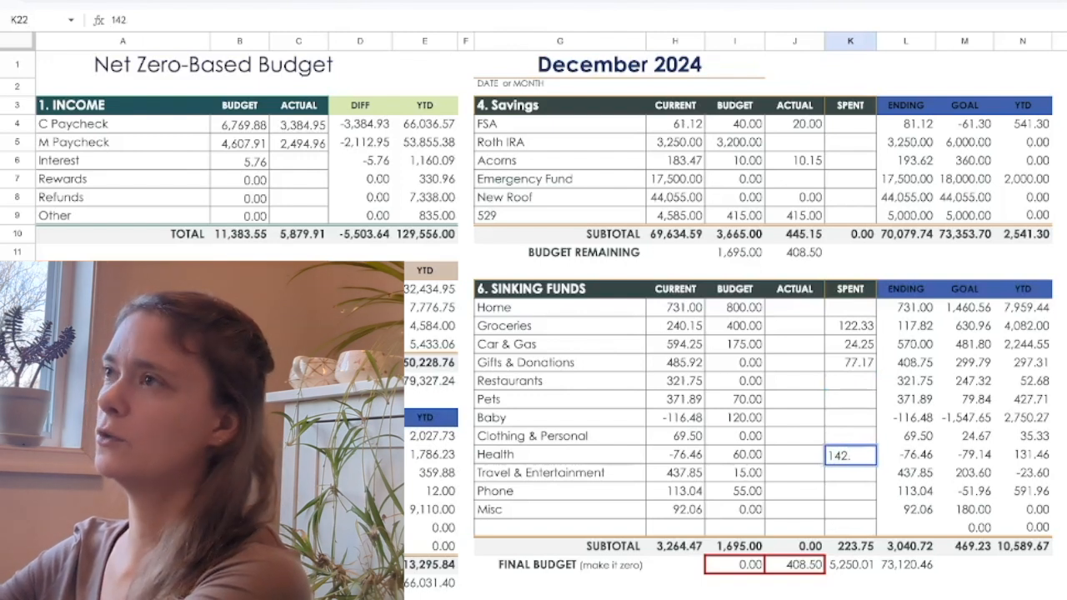
text(05)
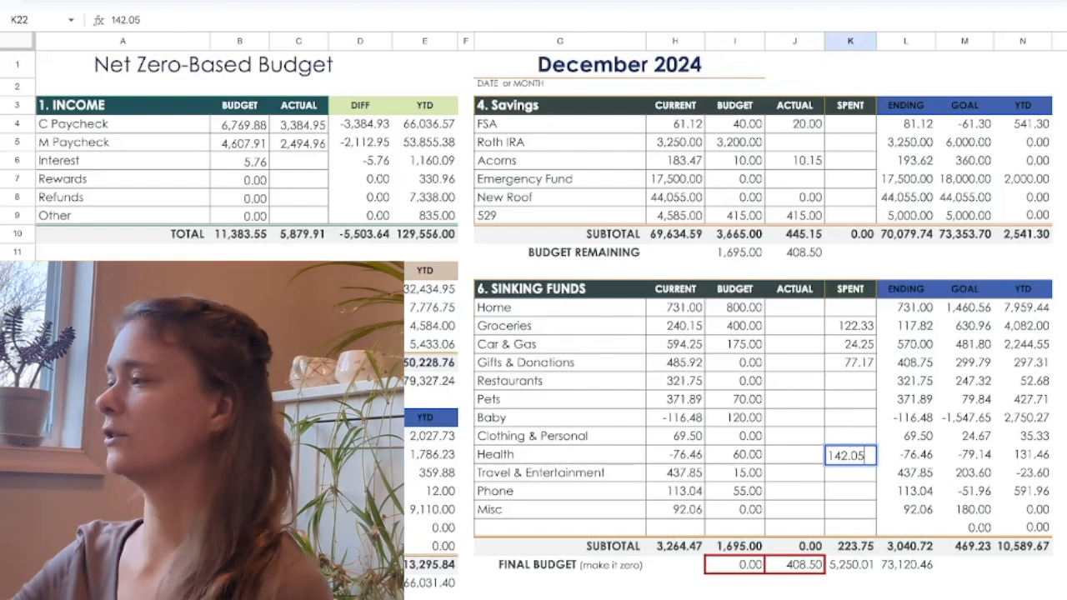
click(851, 528)
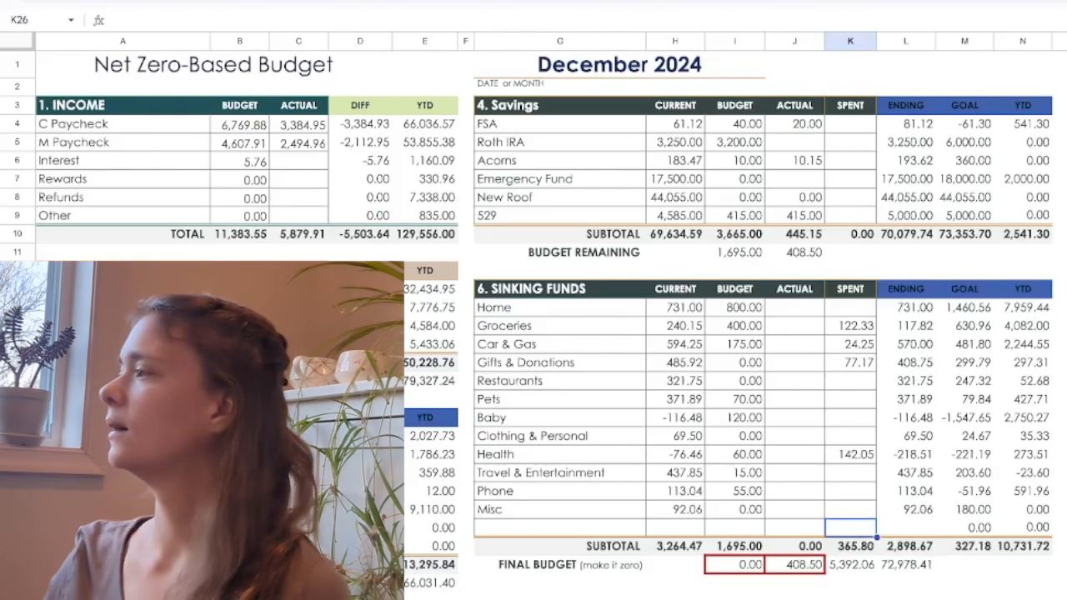